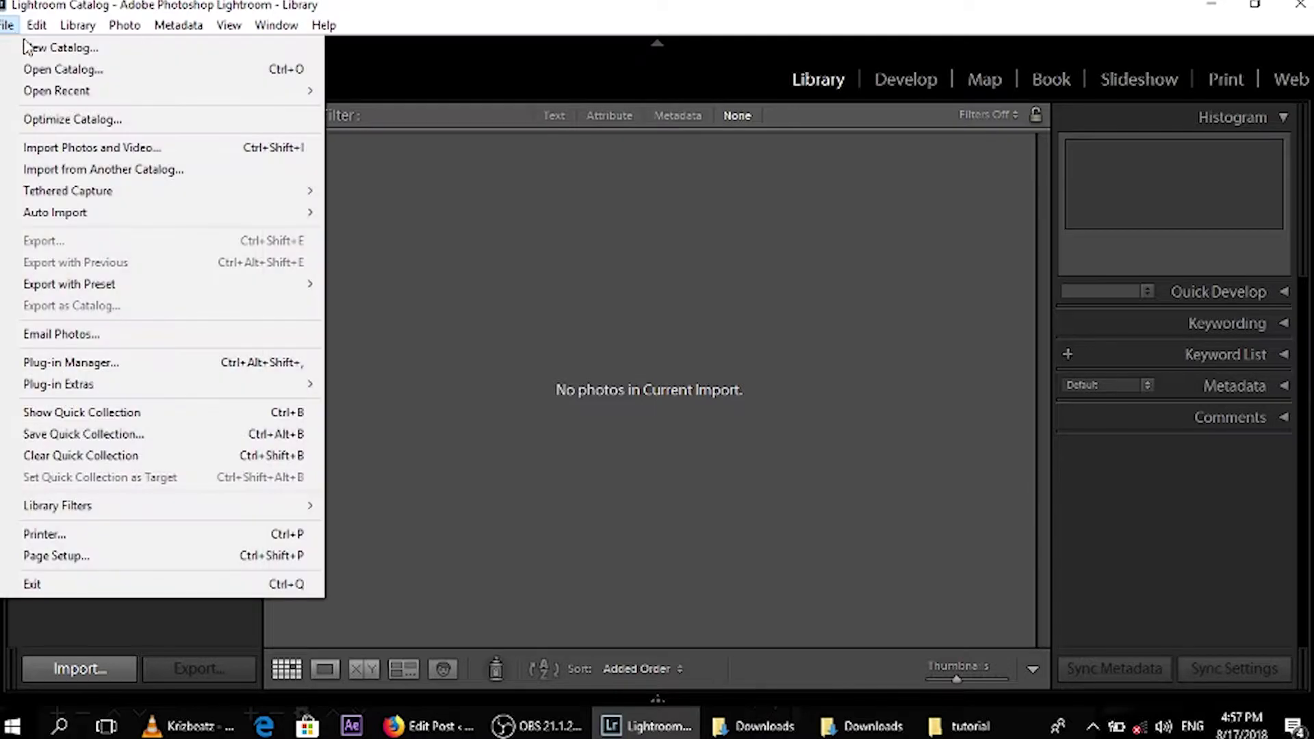
Import the photo from the Desktop's tutorial folder into the catalog and open it in the Develop module.
left_click(527, 199)
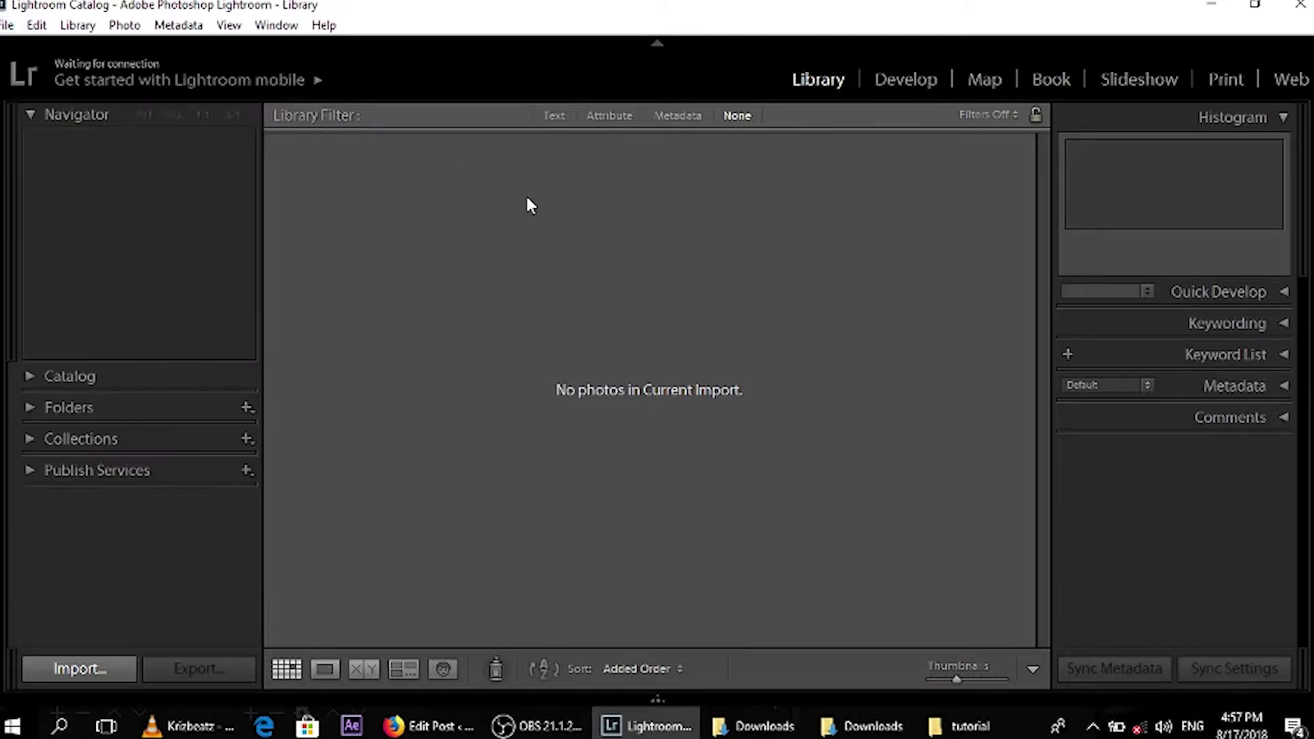
left_click(71, 670)
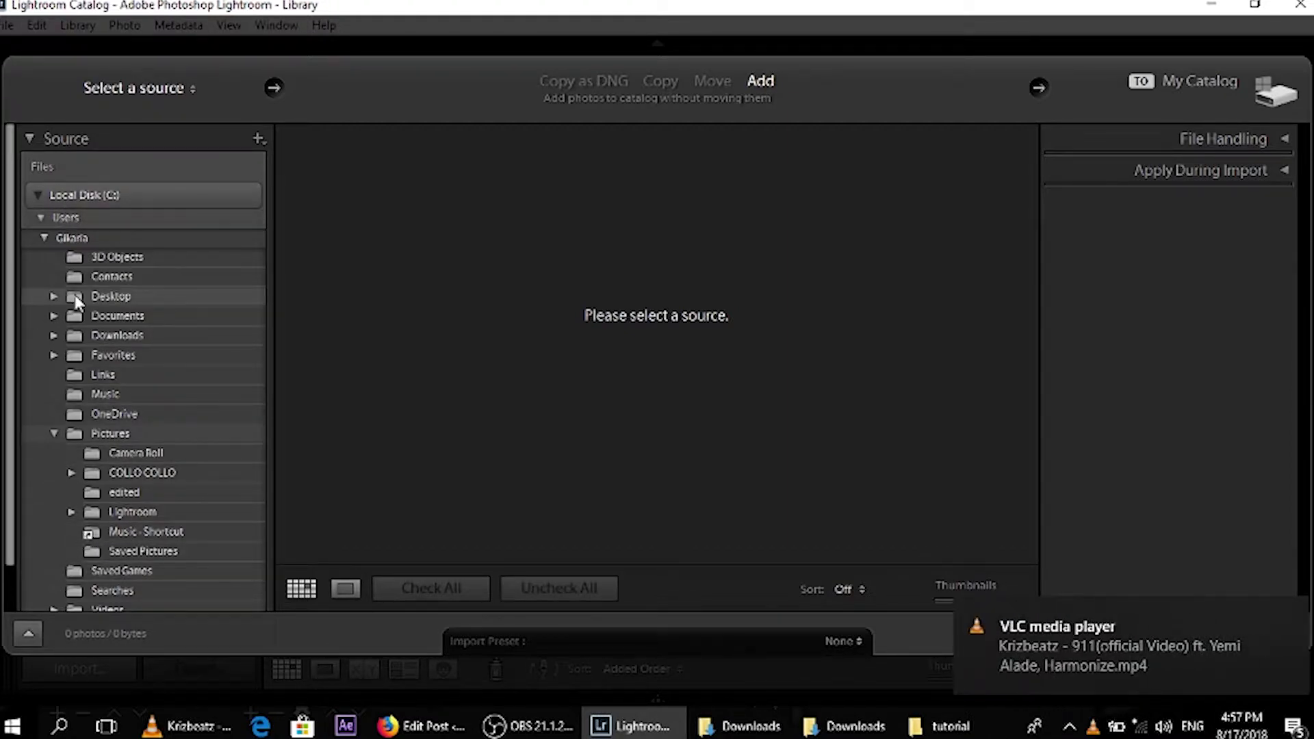
left_click(54, 297)
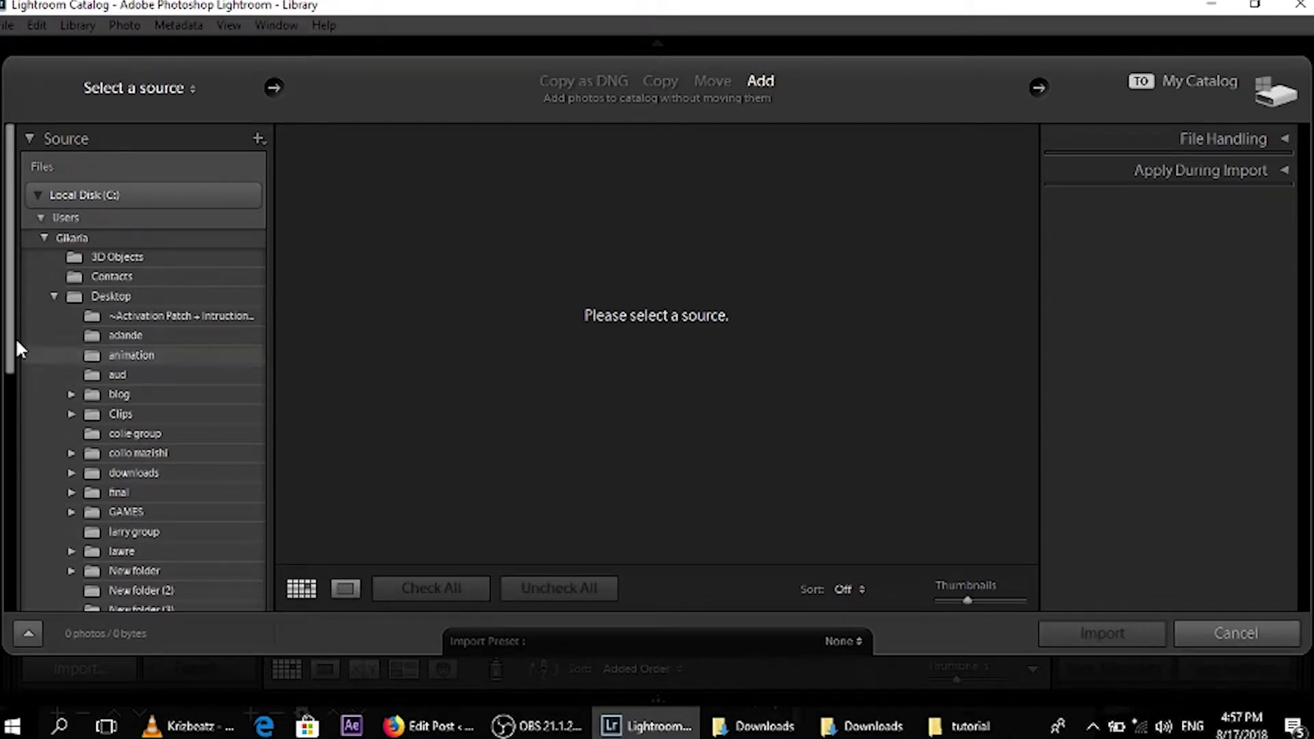
left_click_drag(15, 336, 15, 401)
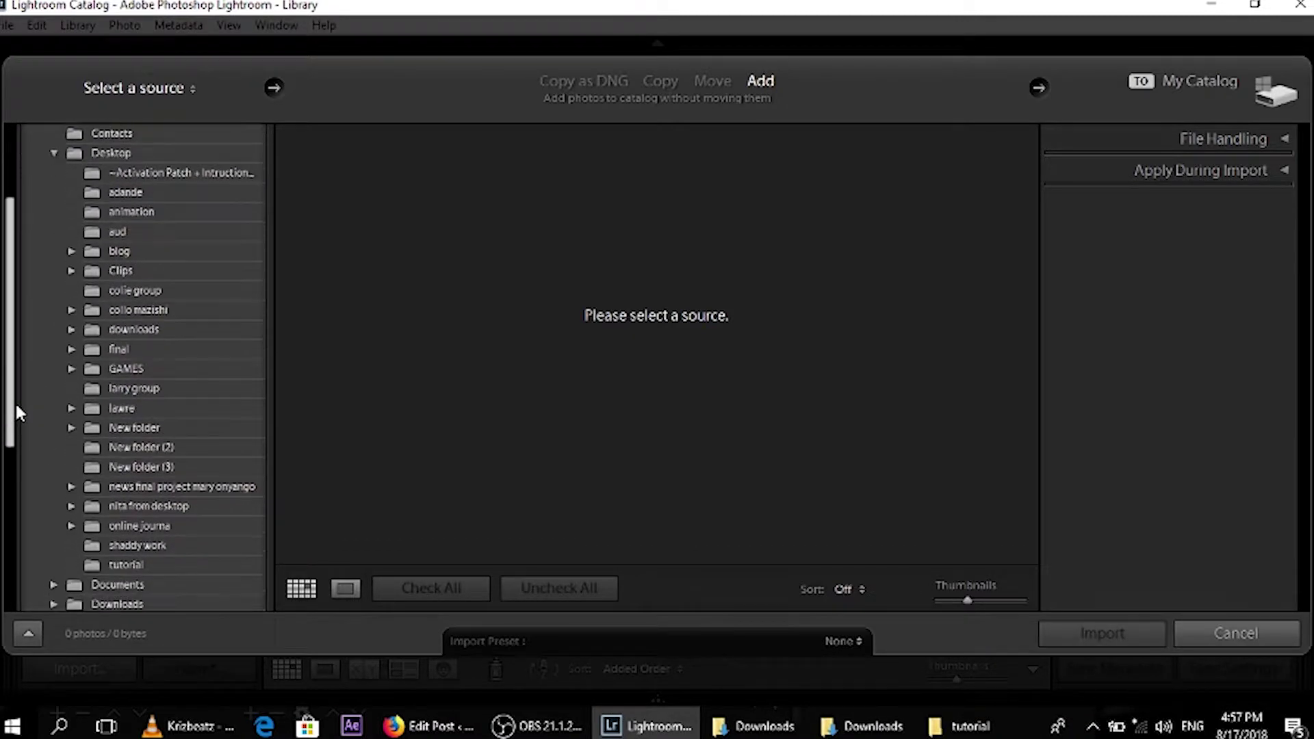
left_click(198, 568)
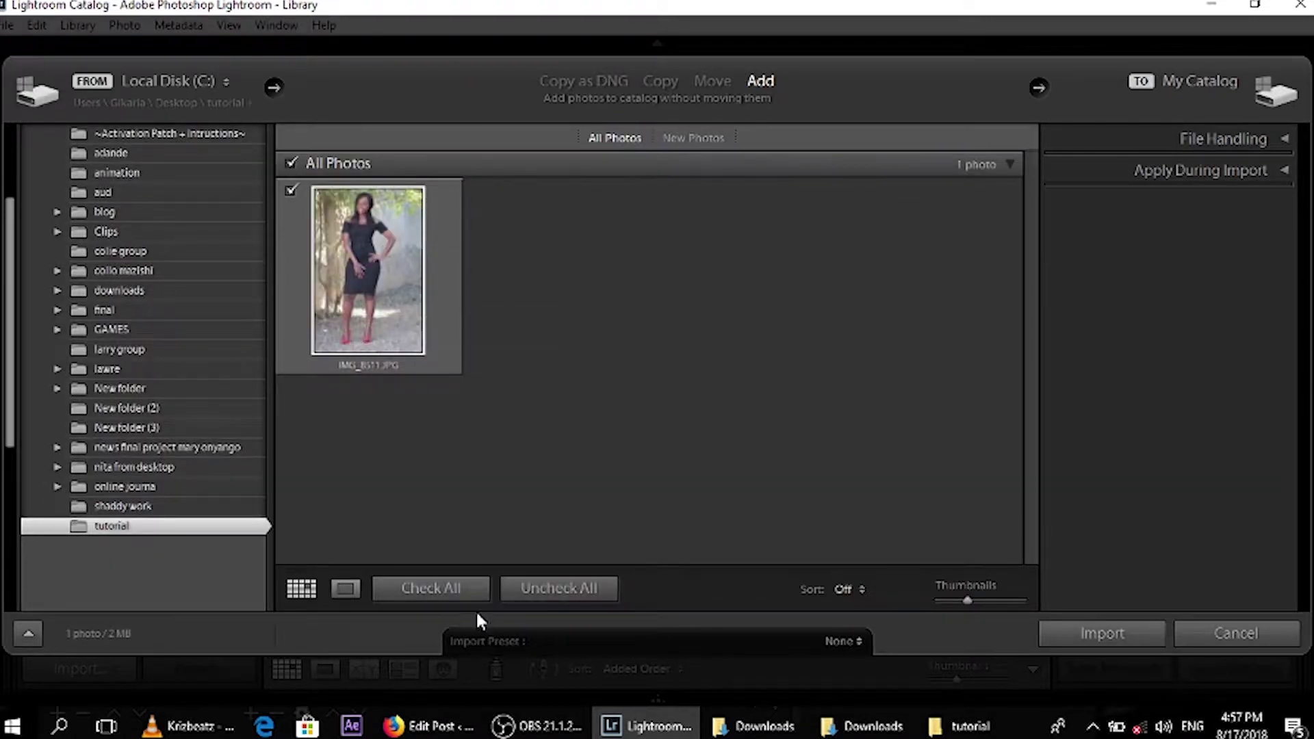
left_click(1095, 639)
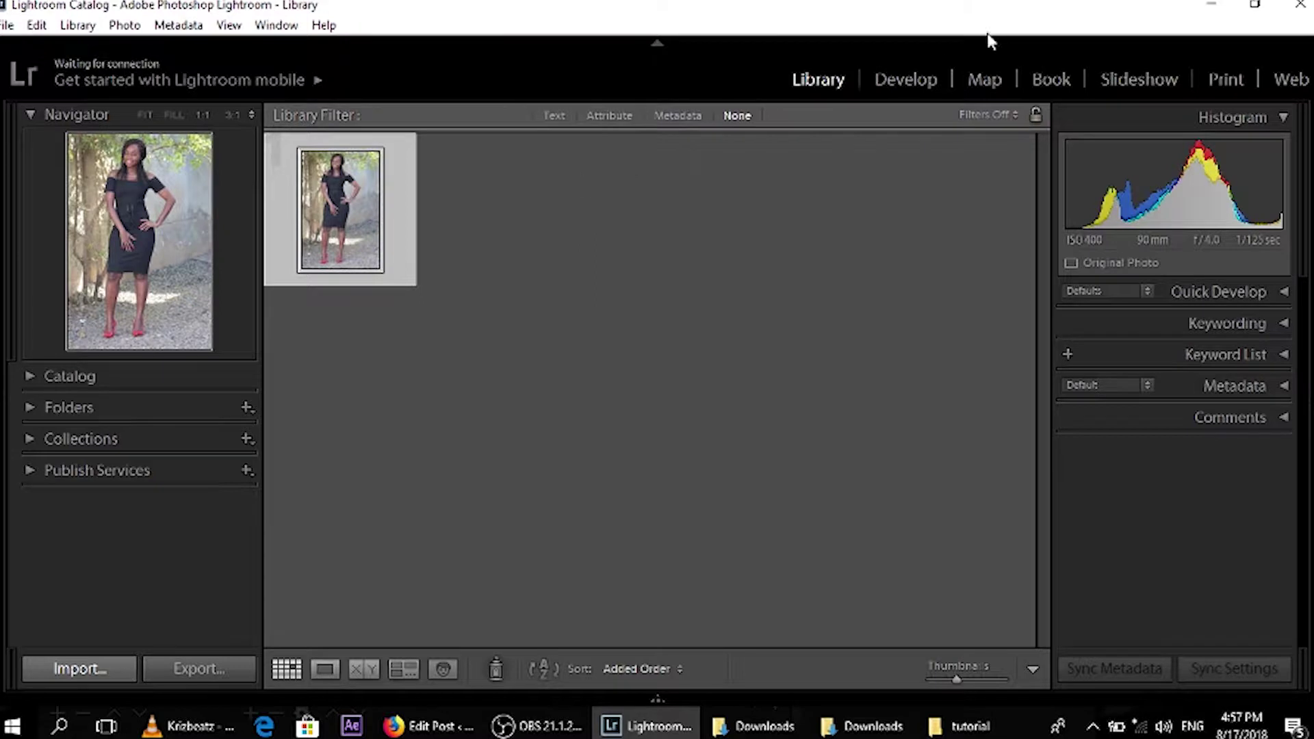
left_click(912, 80)
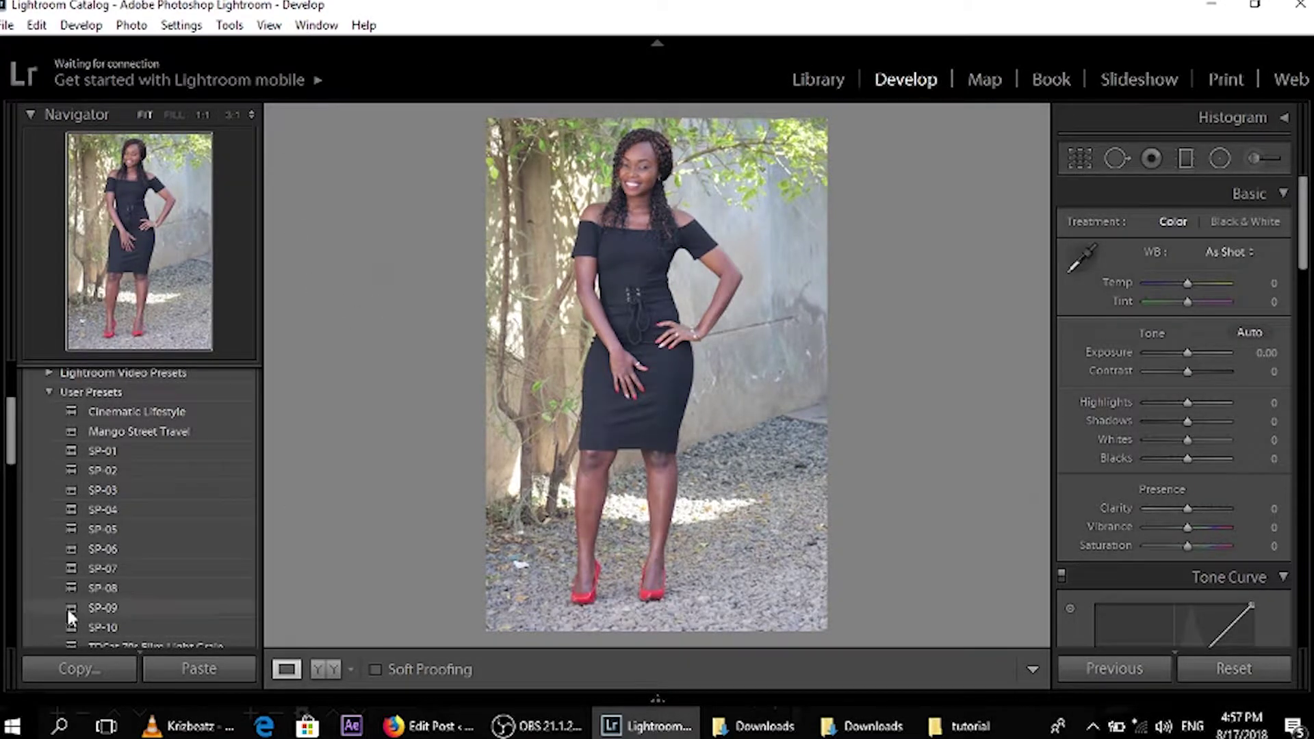
Try the SP-02 user preset on the photo with a side-by-side before and after comparison, and undo it.
left_click(113, 468)
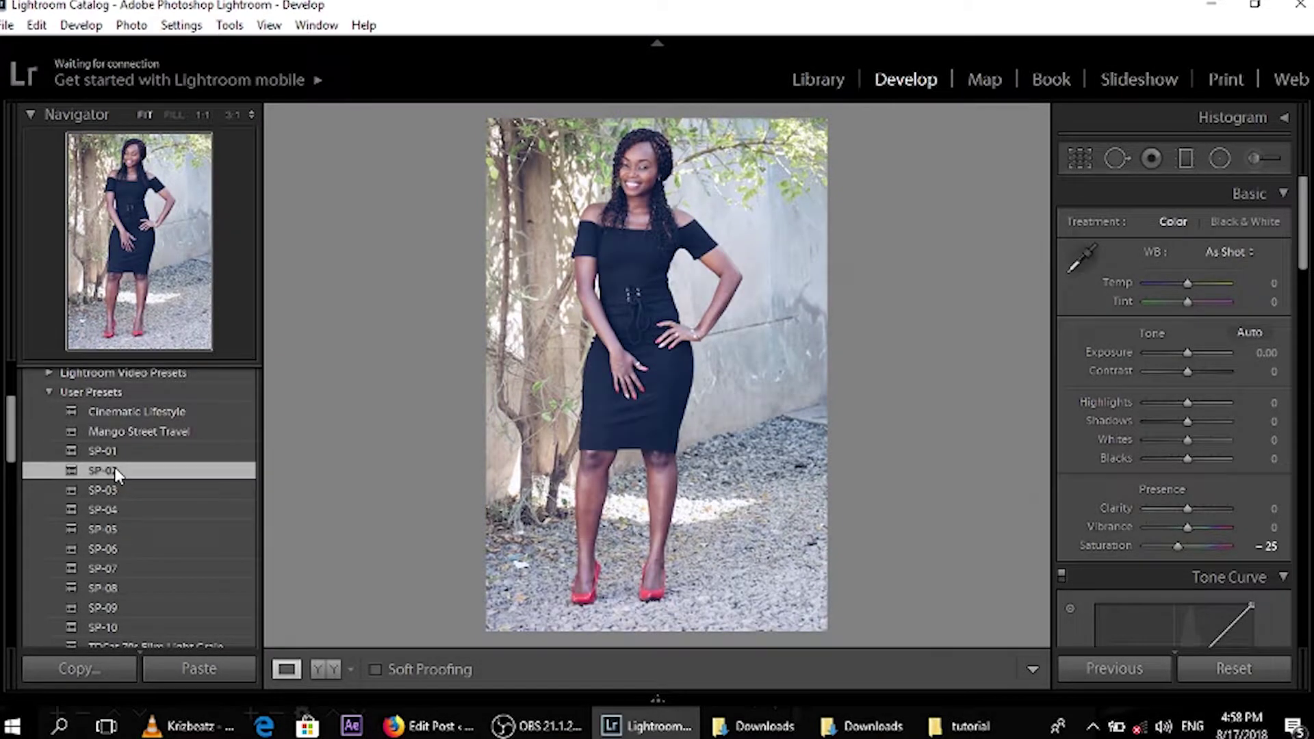
left_click(325, 669)
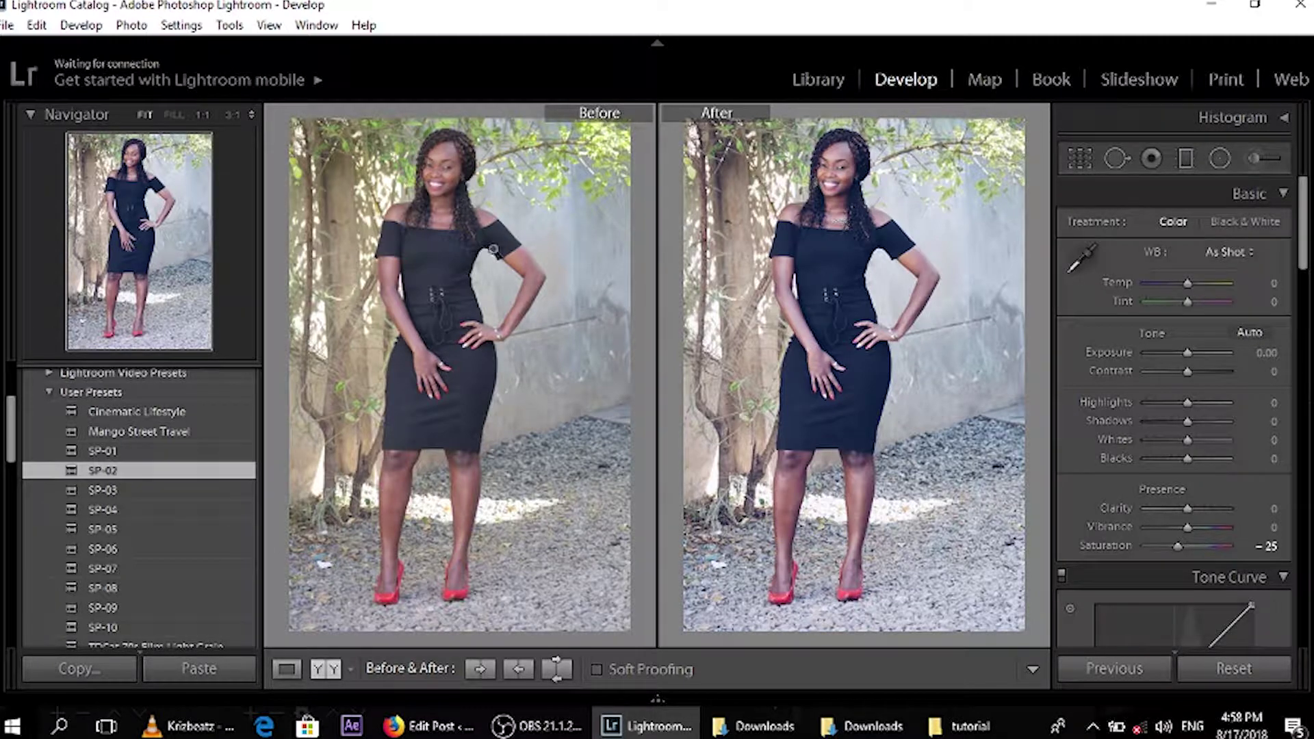
left_click(37, 25)
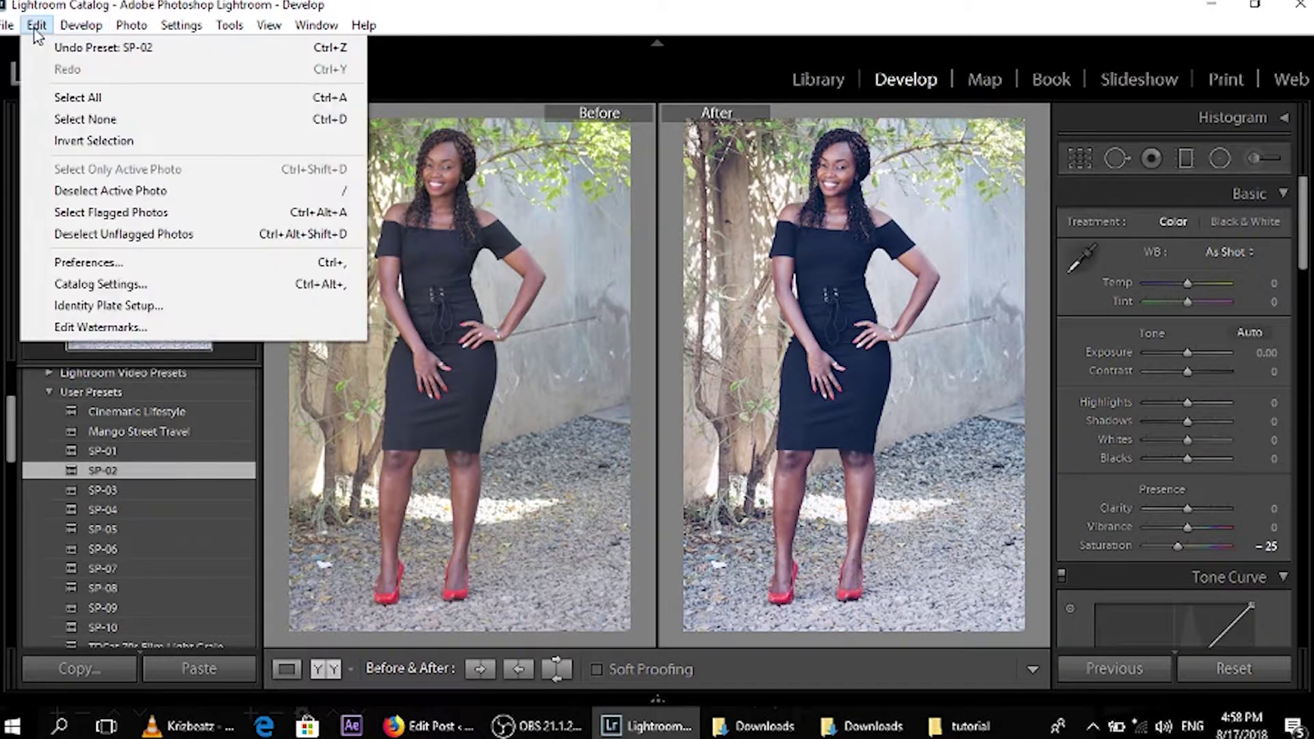
left_click(48, 42)
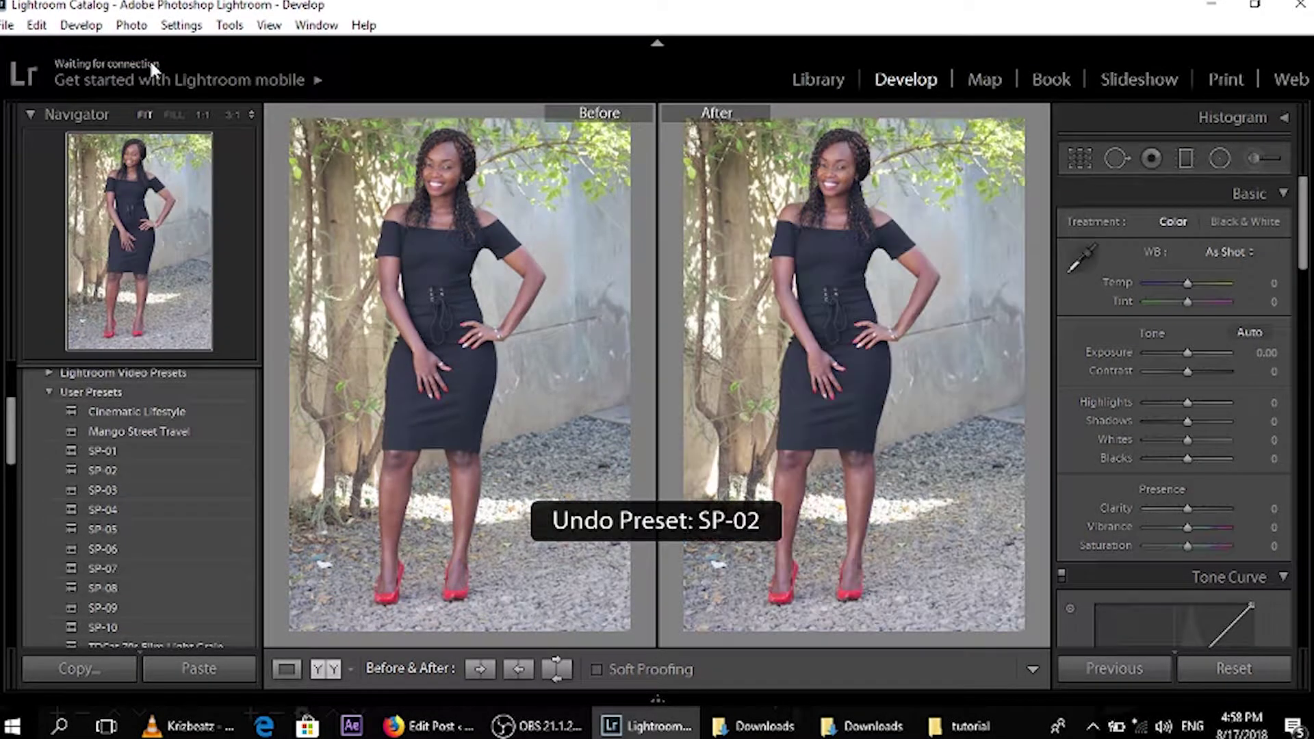
left_click(286, 668)
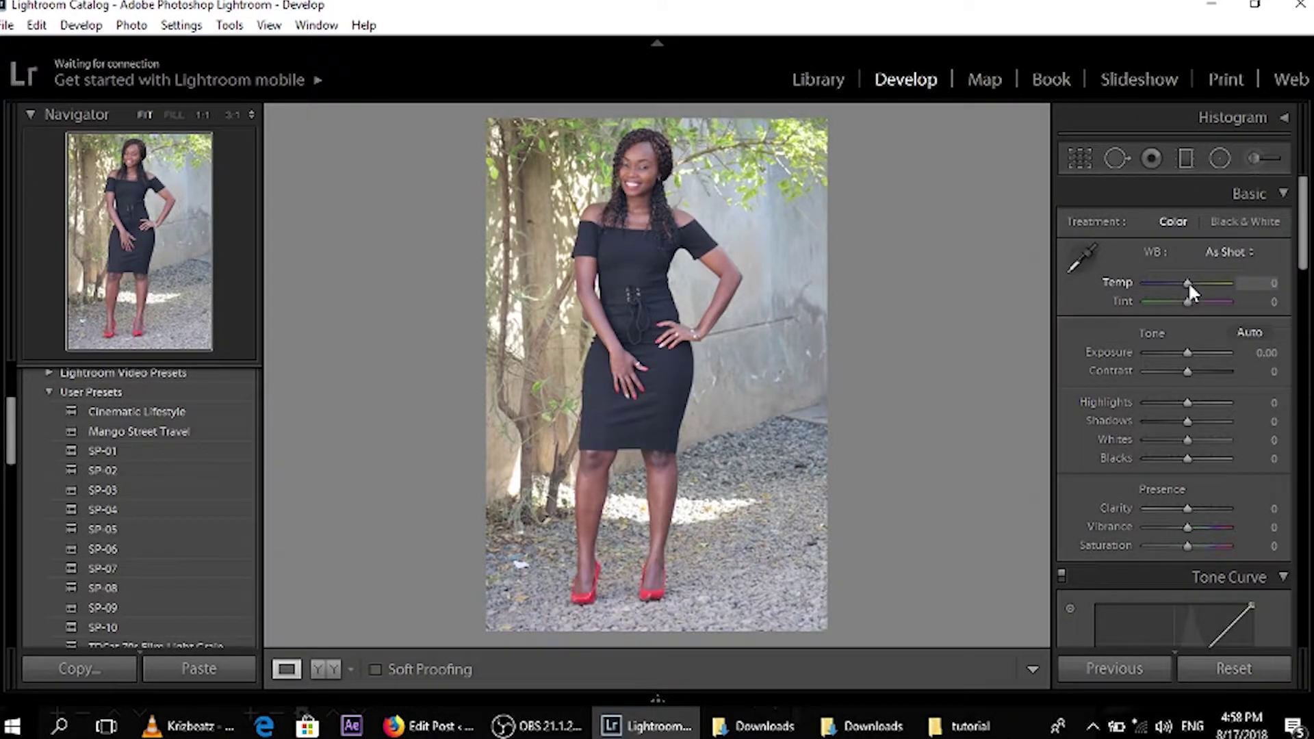
Adjust the photo's white balance to Temp +7 and Tint +2.
left_click_drag(1188, 281, 1225, 281)
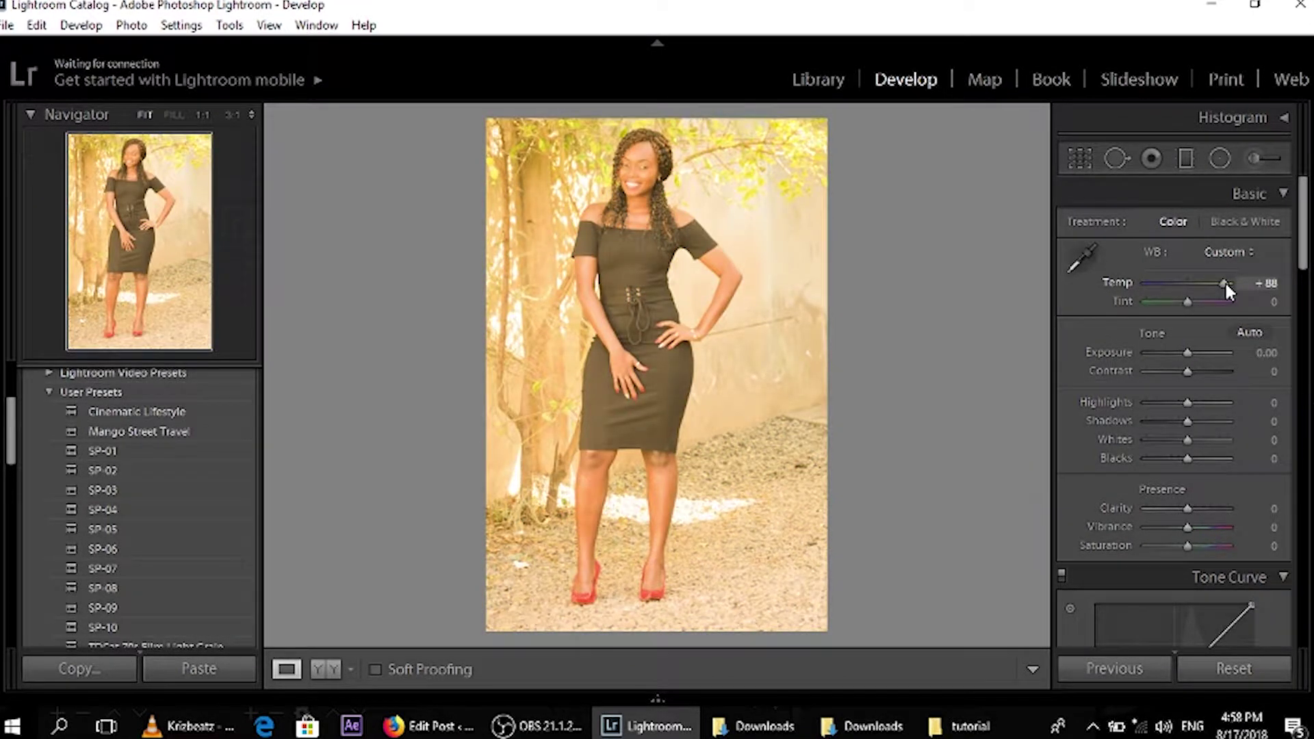
left_click_drag(1225, 281, 1191, 286)
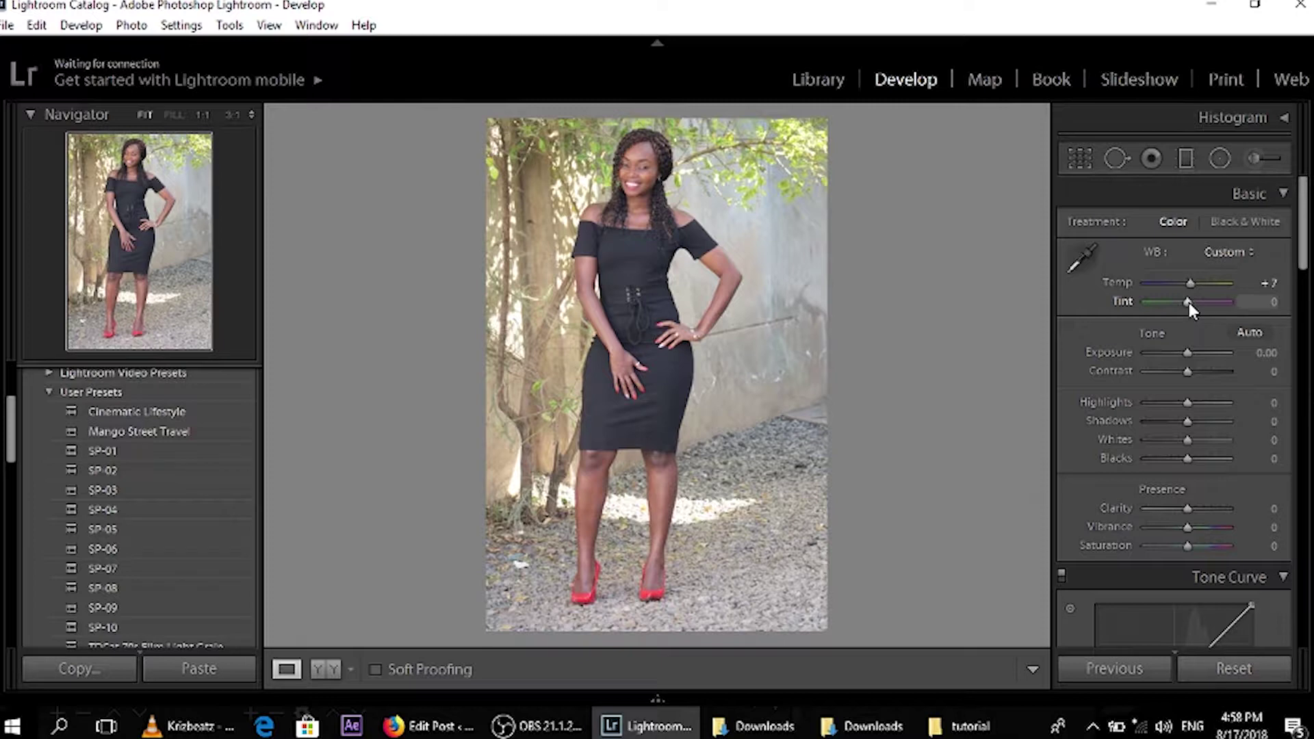
left_click_drag(1189, 302, 1131, 305)
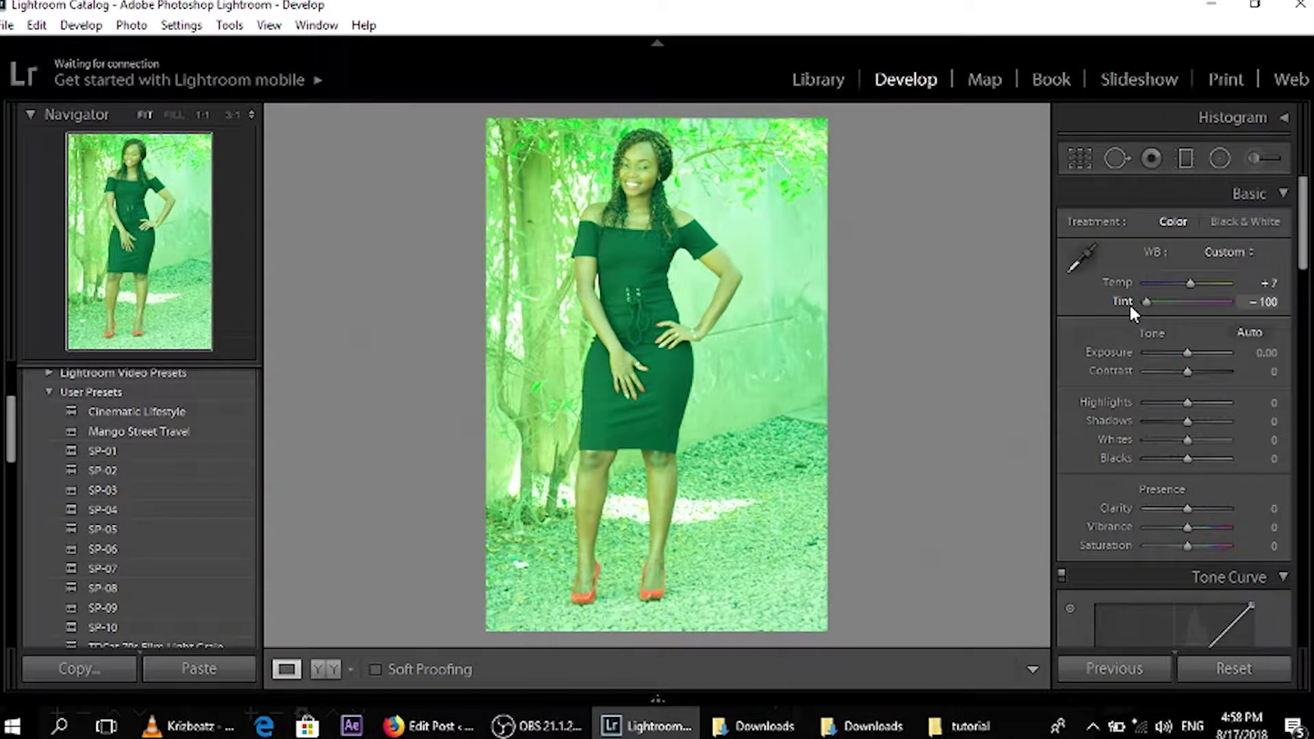
left_click_drag(1131, 305, 1189, 310)
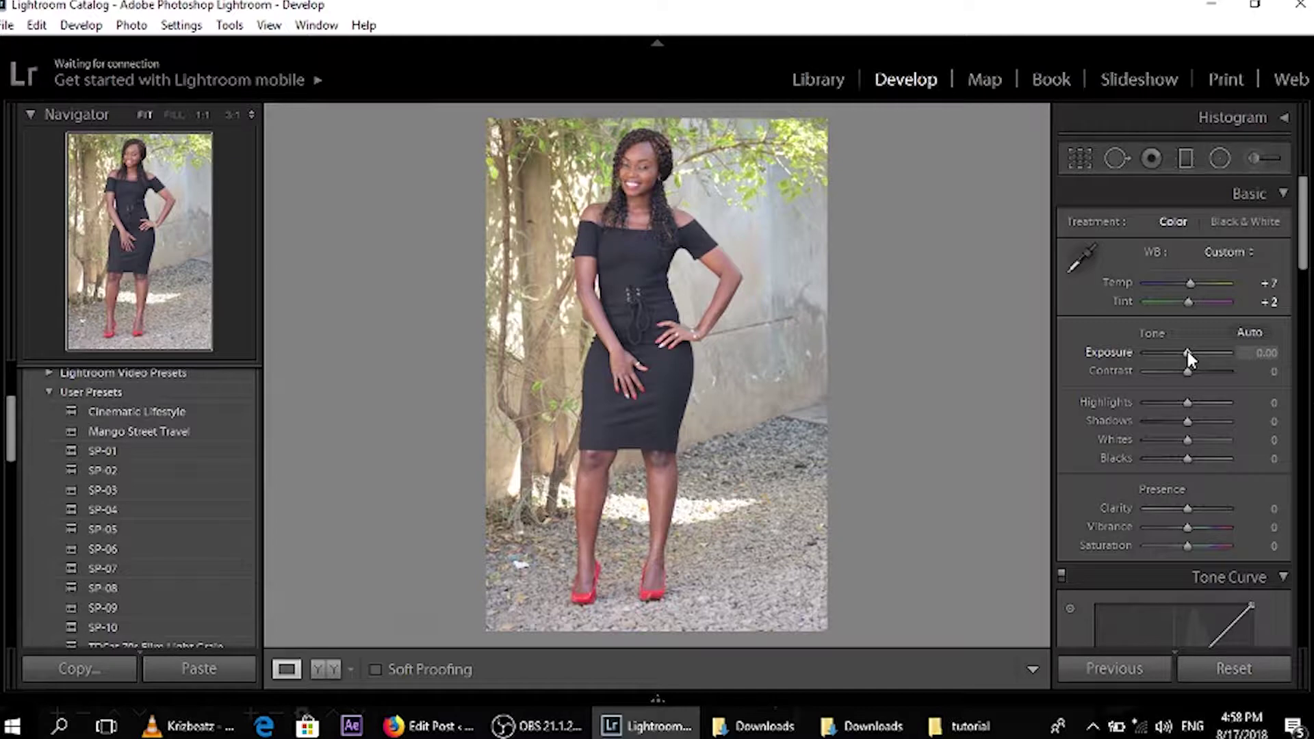
Adjust the photo's tone to Contrast +14, Highlights +2, Shadows -38, Whites +10 and Blacks -29.
mouse_move(1188, 351)
left_mouse_down()
mouse_move(1231, 348)
mouse_move(1102, 357)
mouse_move(1185, 354)
left_mouse_up()
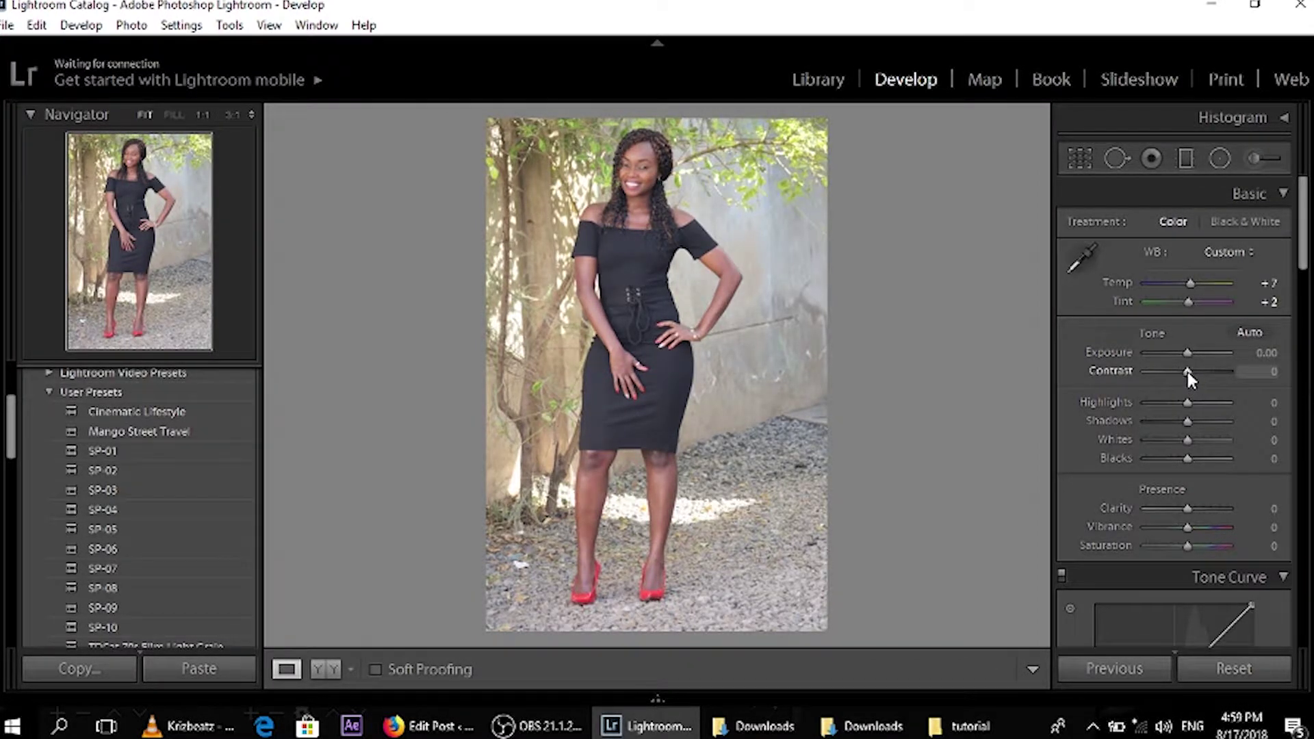
mouse_move(1183, 371)
left_mouse_down()
mouse_move(1160, 373)
mouse_move(1192, 371)
left_mouse_up()
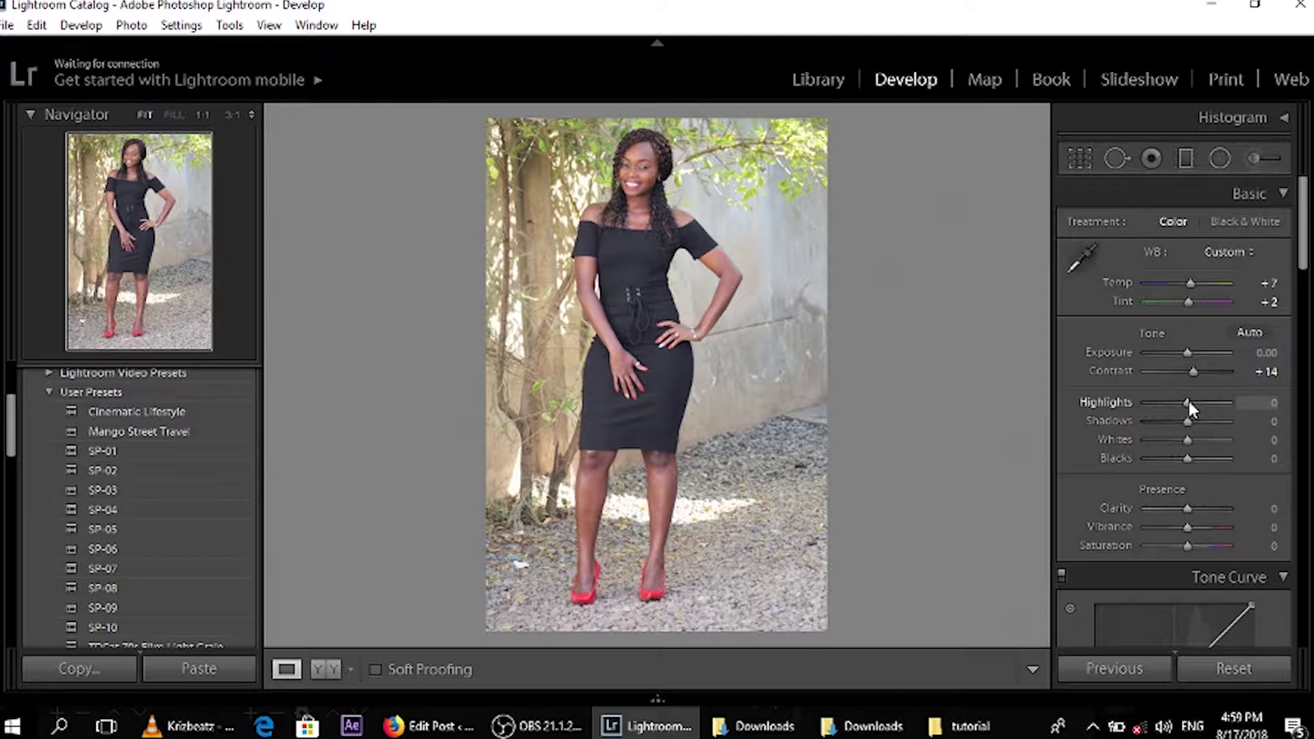
mouse_move(1189, 403)
left_mouse_down()
mouse_move(1226, 400)
mouse_move(1032, 445)
mouse_move(1216, 439)
mouse_move(1243, 421)
mouse_move(1177, 405)
mouse_move(1188, 422)
mouse_move(1164, 426)
mouse_move(1188, 426)
mouse_move(1174, 424)
left_mouse_up()
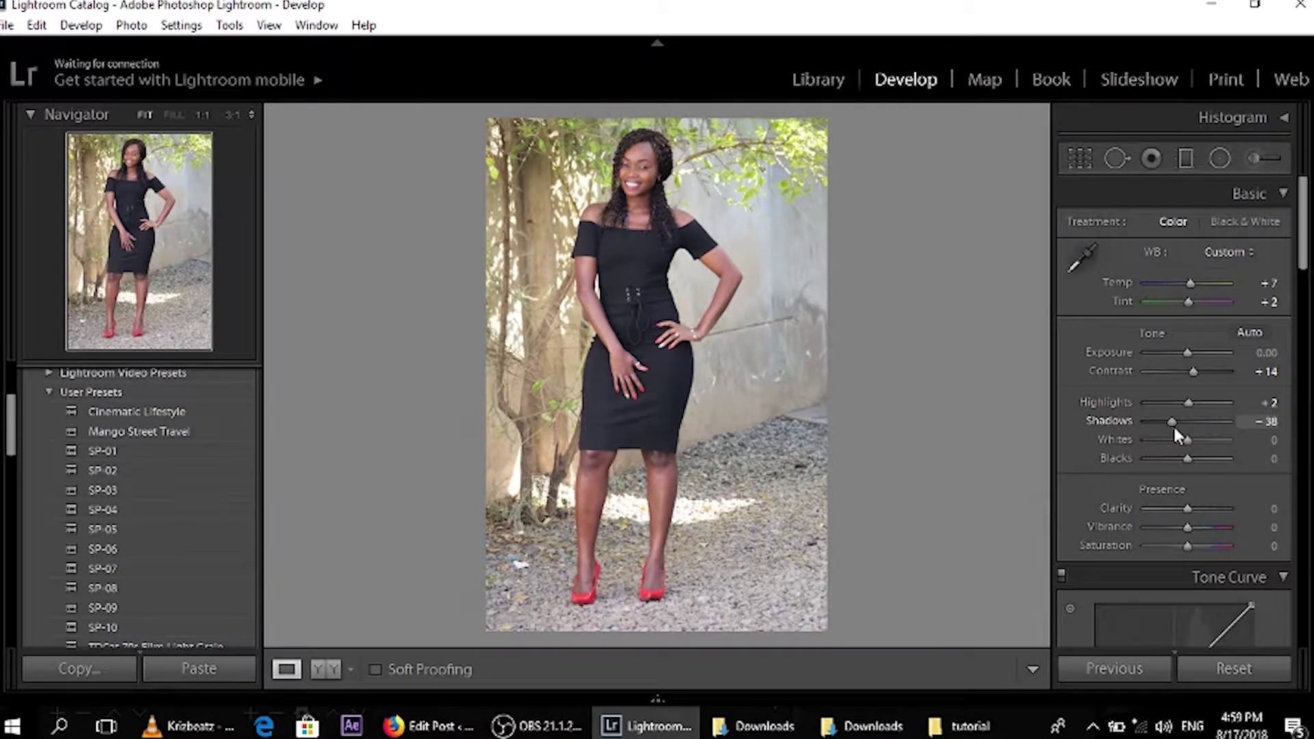
mouse_move(1187, 440)
left_mouse_down()
mouse_move(1143, 442)
mouse_move(1238, 441)
mouse_move(1194, 450)
left_mouse_up()
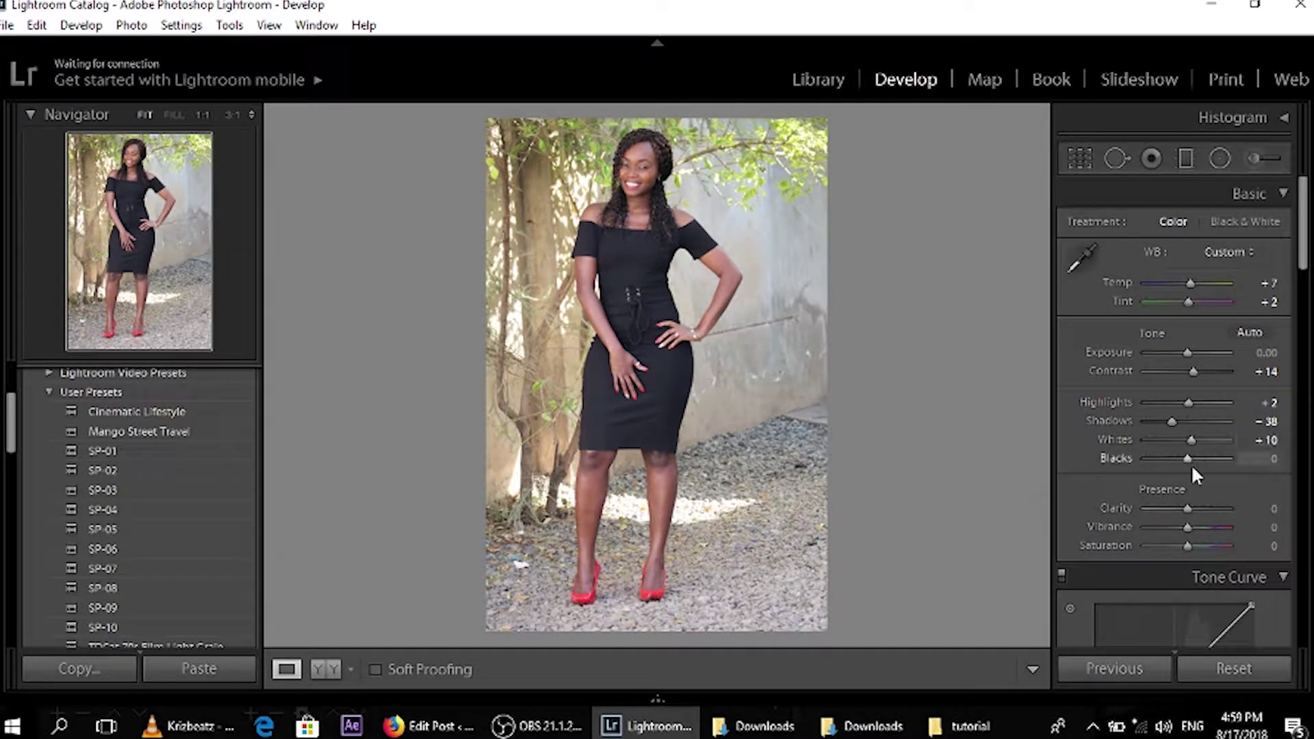
left_click_drag(1187, 457, 1174, 458)
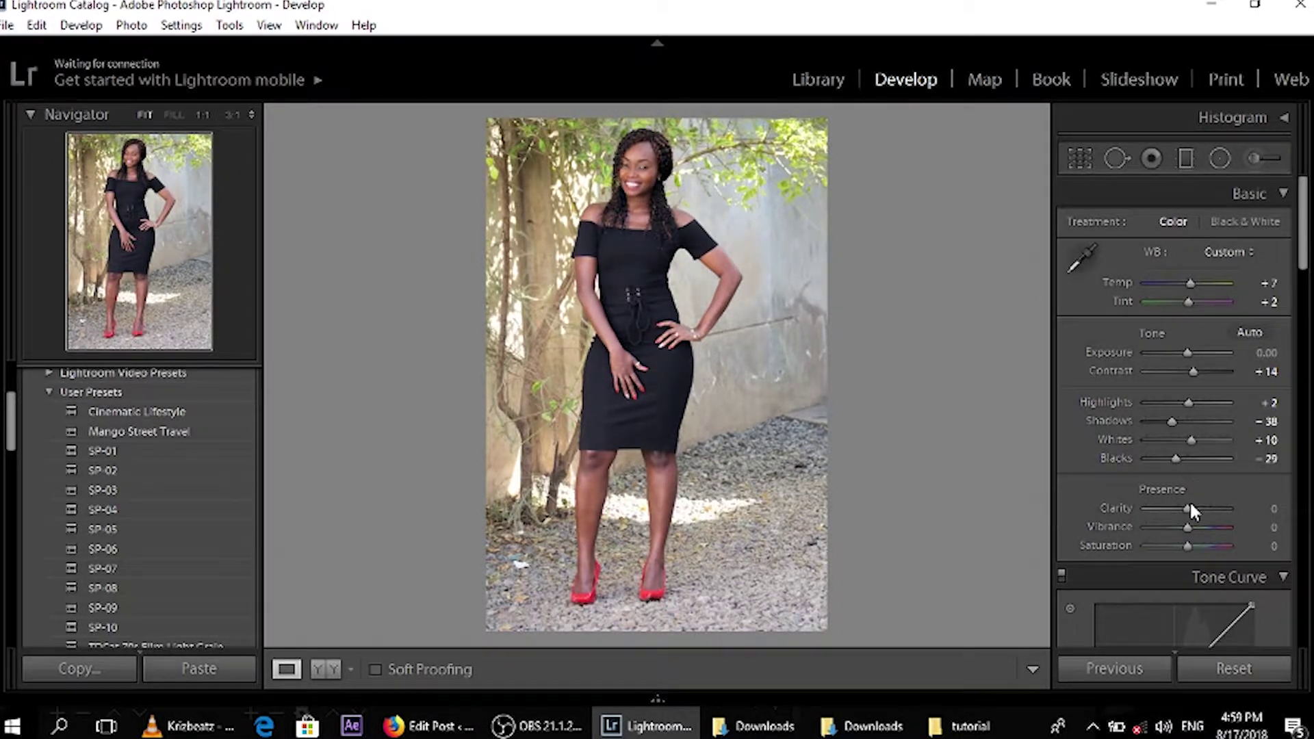
Set the photo's Clarity to +38, Vibrance to +10 and Saturation to +10, checking the clarity on the face at 1:1.
left_click(641, 168)
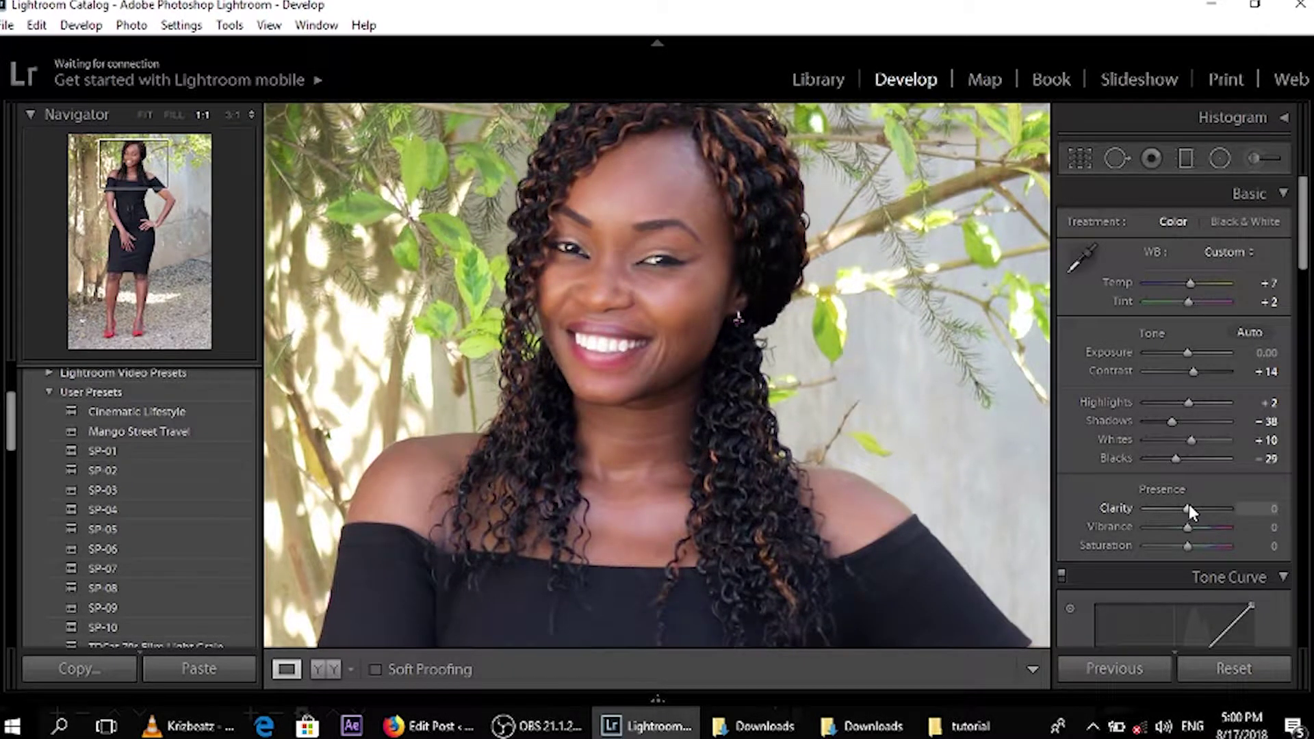
left_click_drag(1189, 507, 1203, 509)
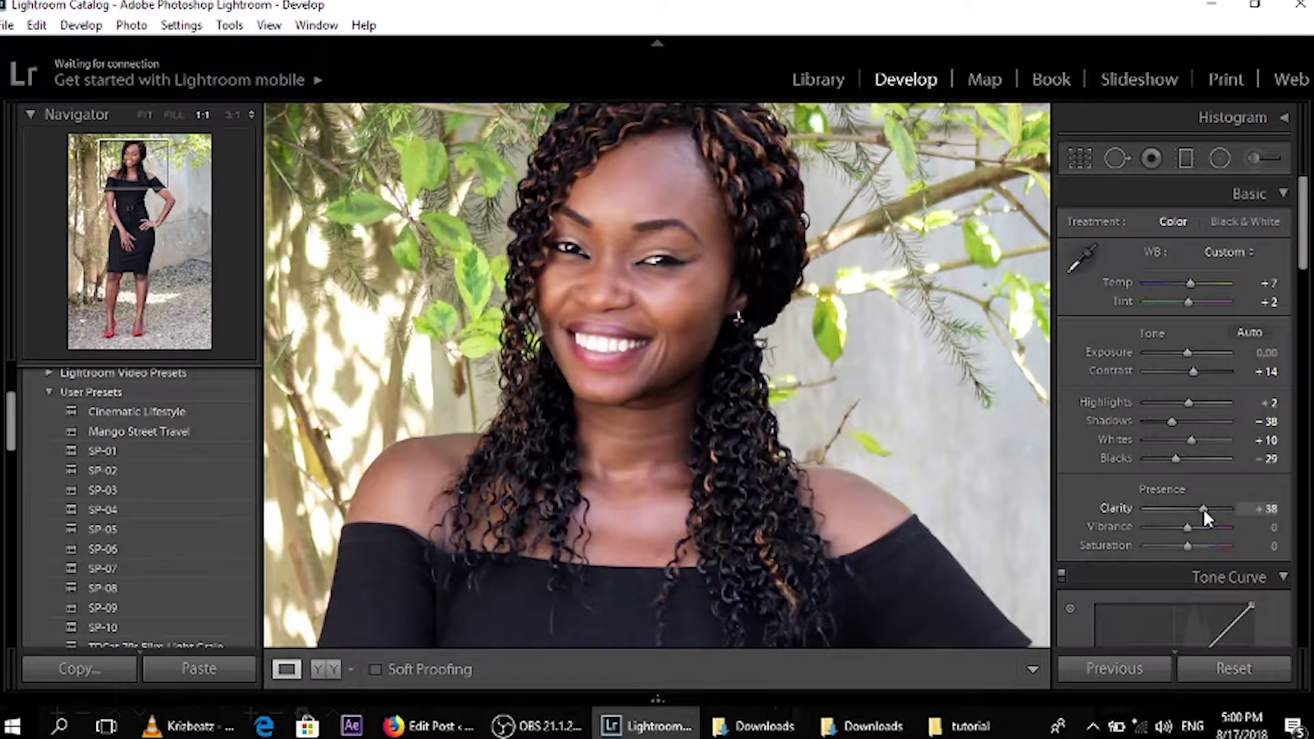
left_click(619, 270)
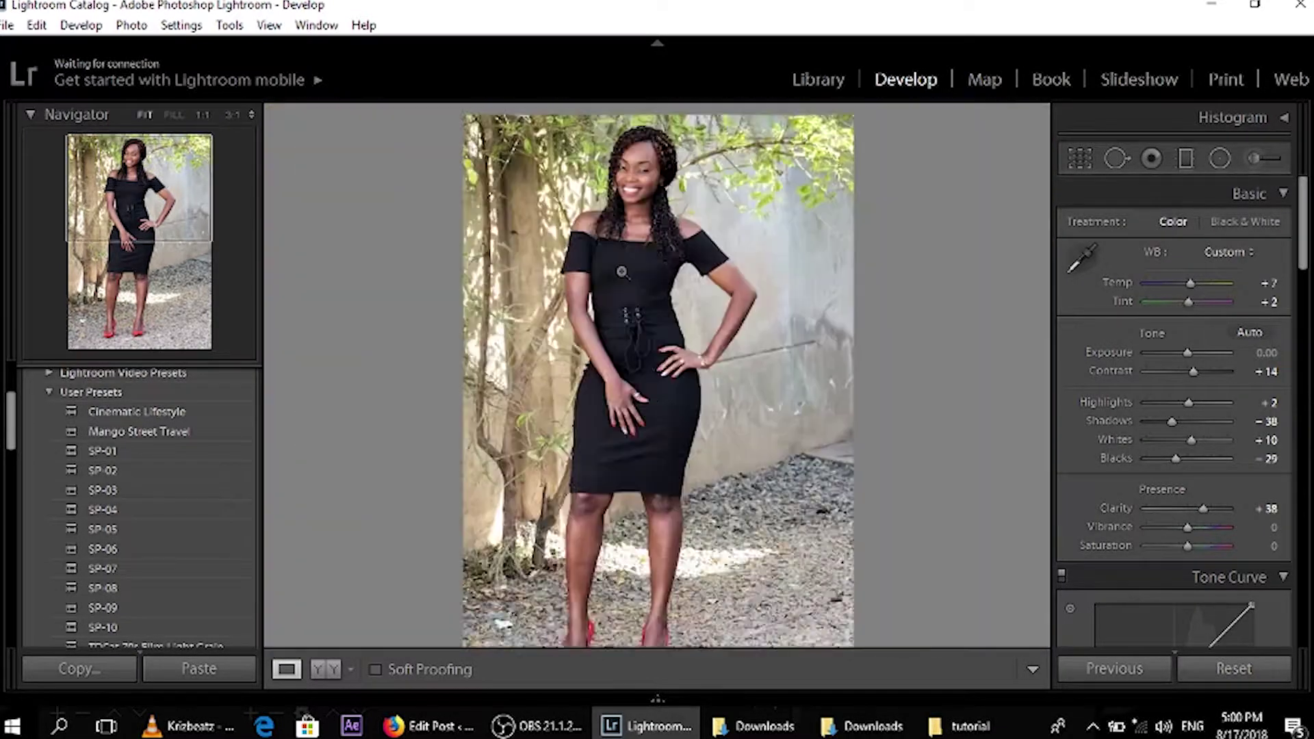
left_click(618, 270)
left_click(618, 269)
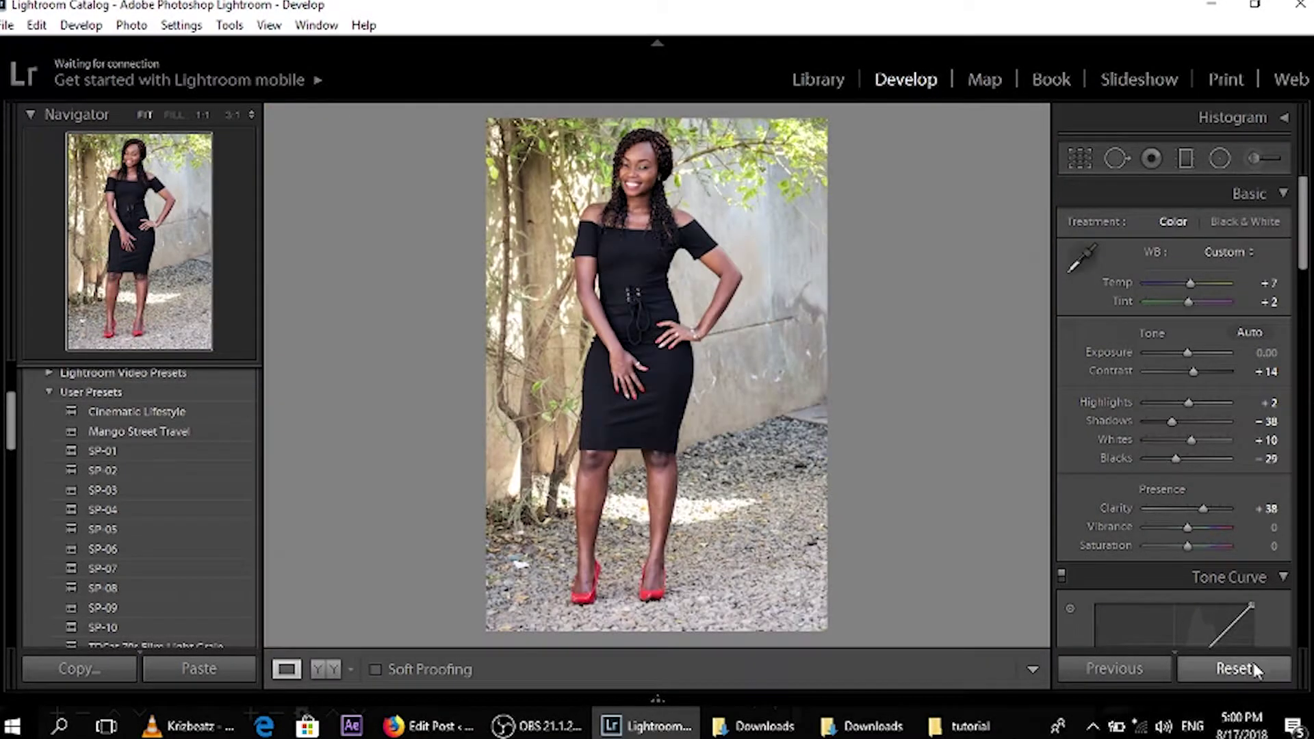
left_click_drag(1187, 530, 1189, 548)
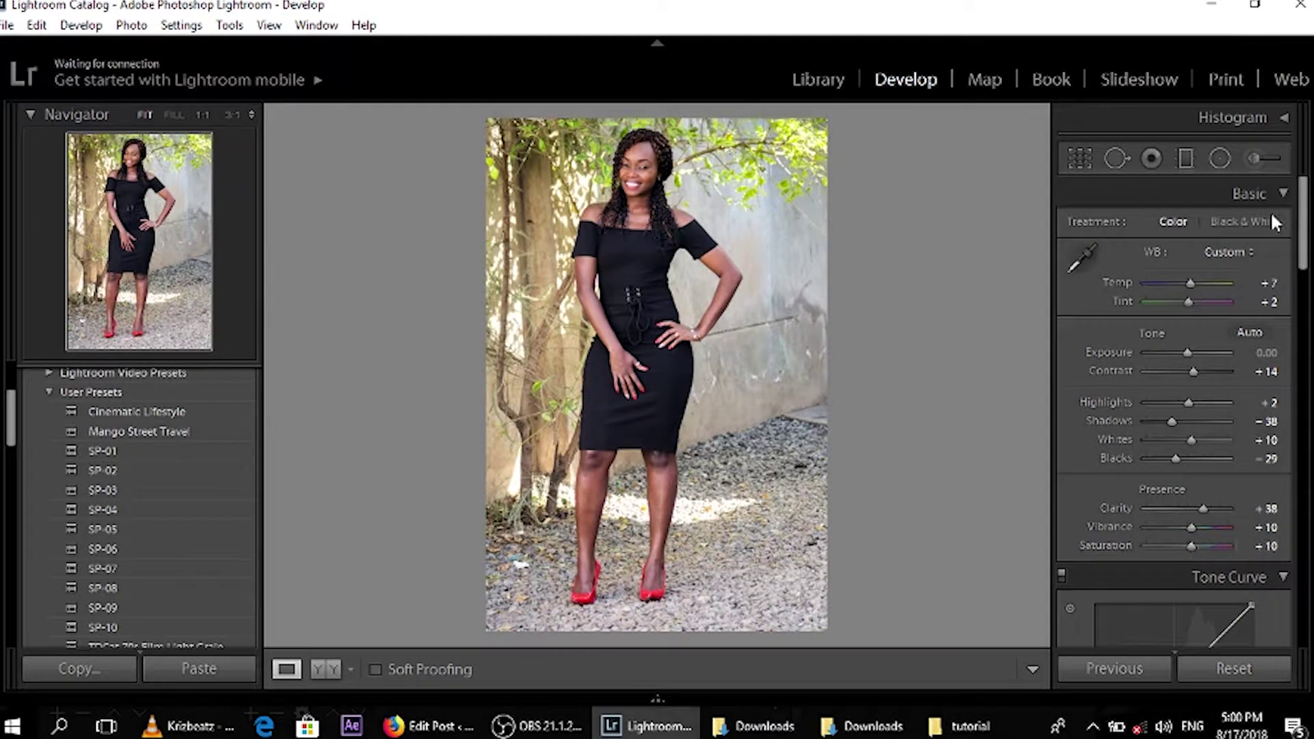
Add four points to the RGB tone curve, raising the black point slightly and pulling the inner points just below the diagonal.
left_click_drag(1307, 216, 1307, 275)
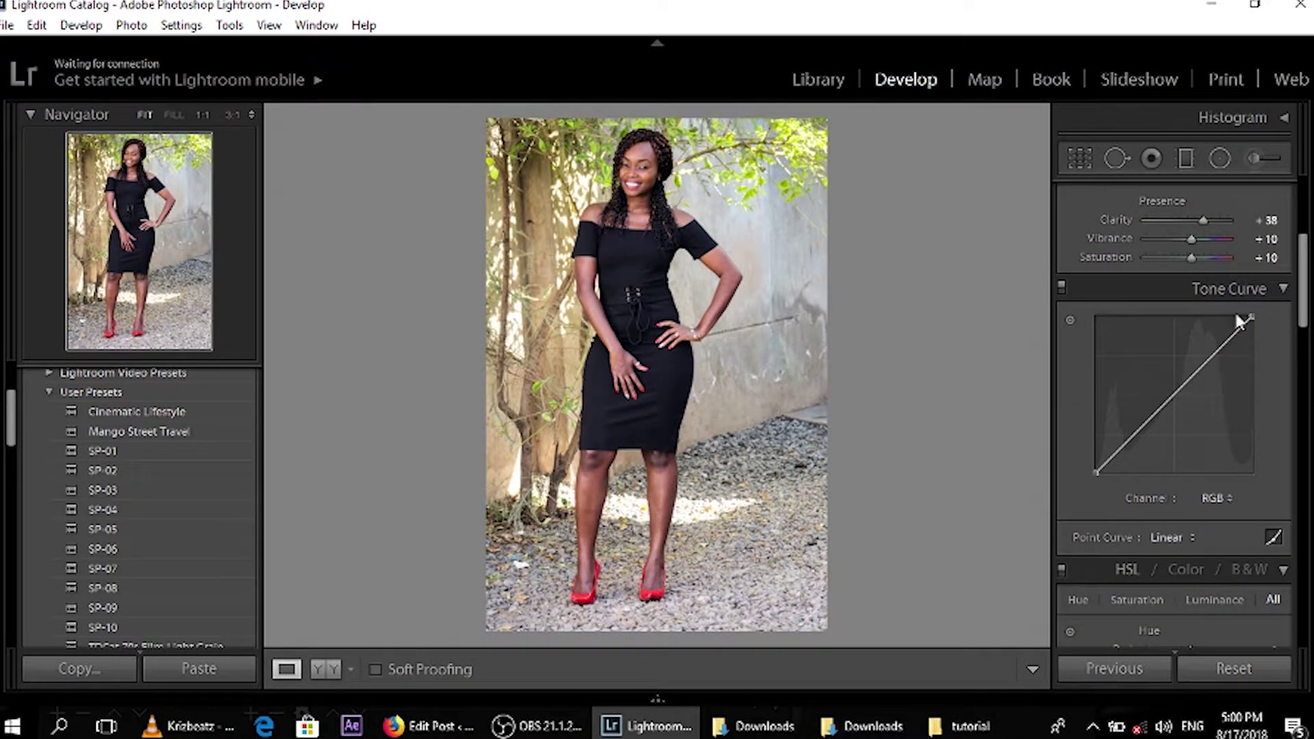
left_click(1110, 458)
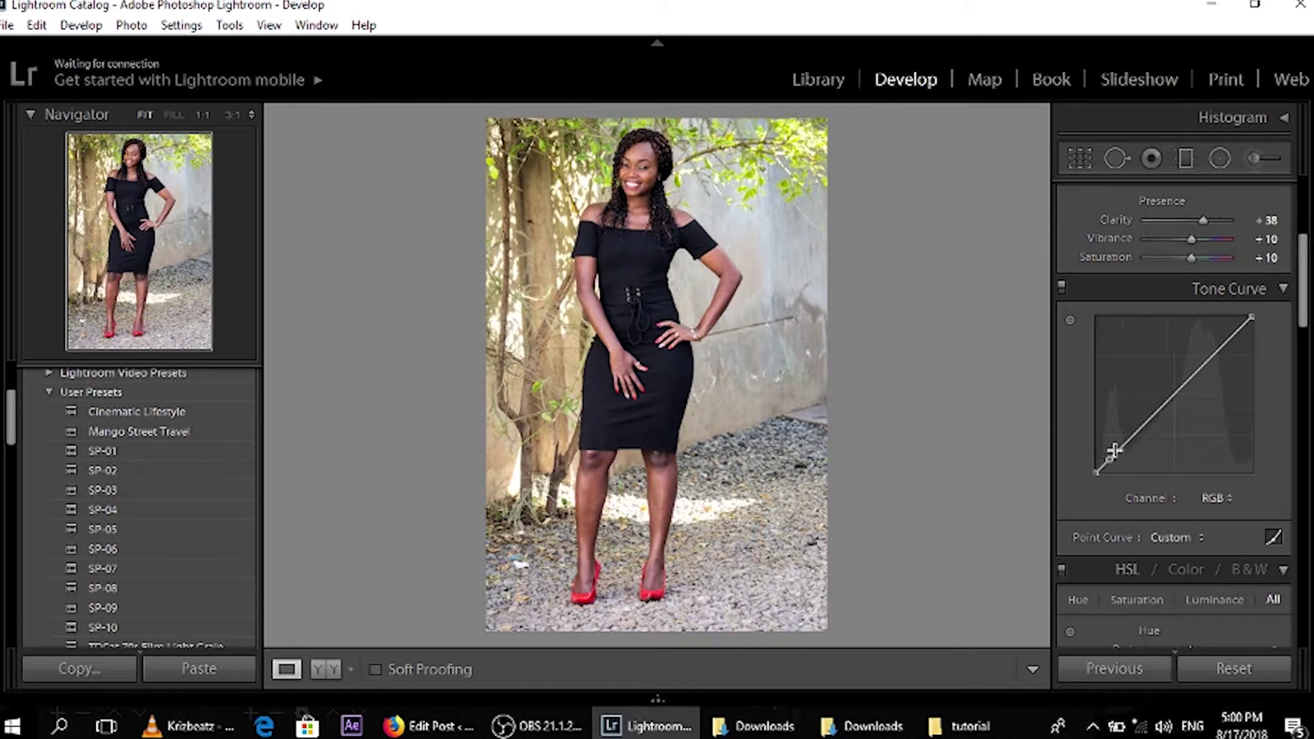
left_click(1178, 390)
left_click(1221, 347)
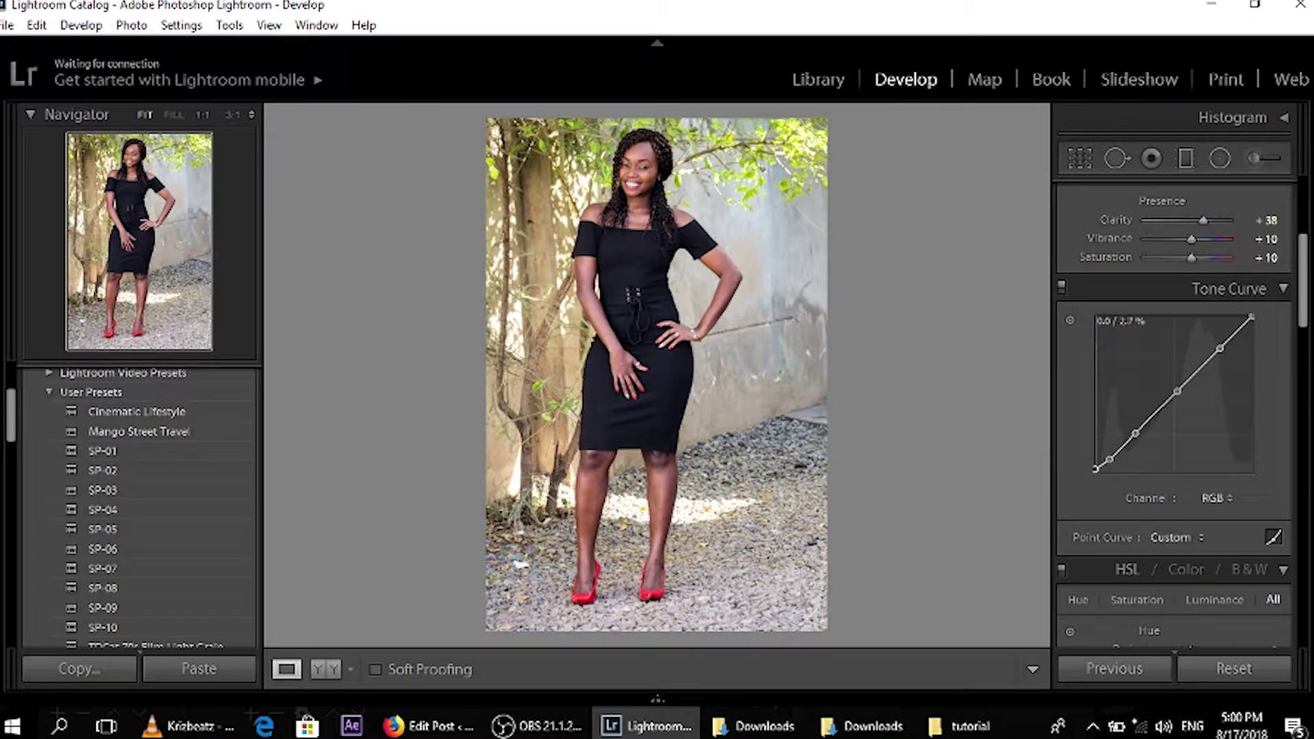
left_click_drag(1096, 472, 1097, 467)
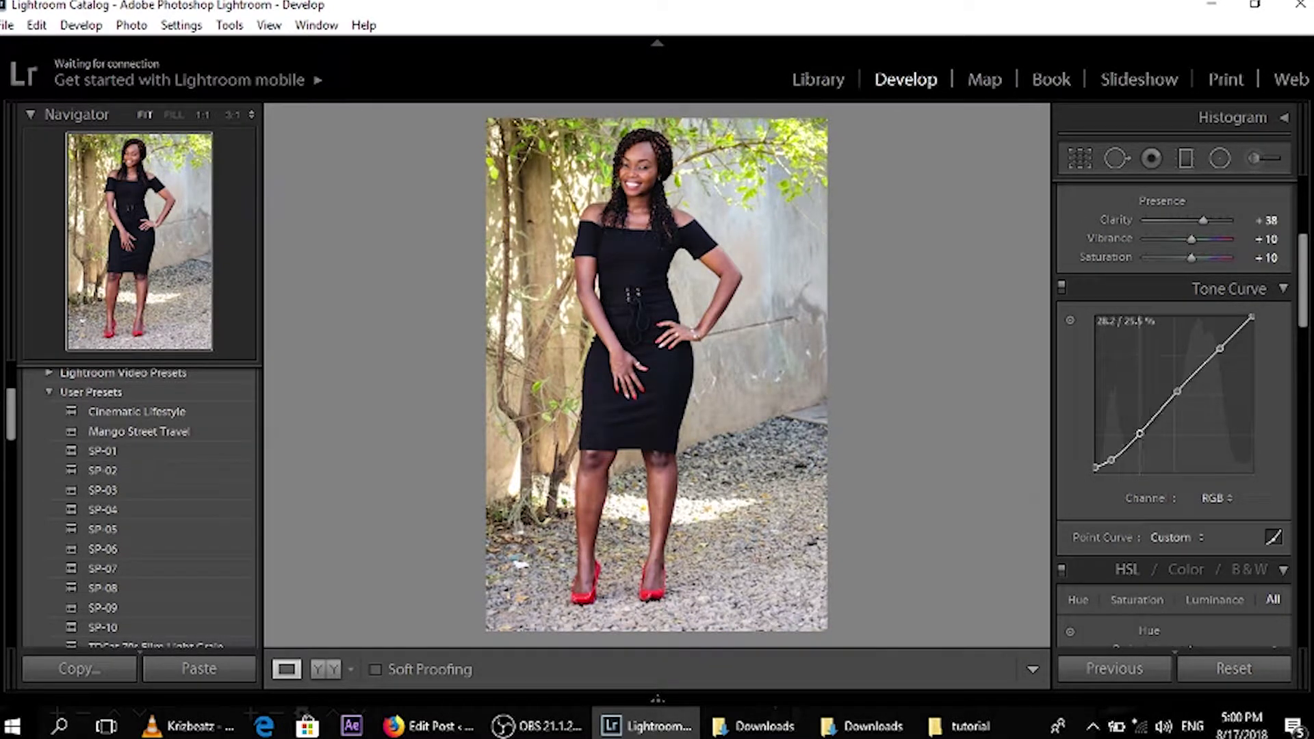
left_click_drag(1180, 394, 1183, 392)
left_click_drag(1222, 351, 1226, 353)
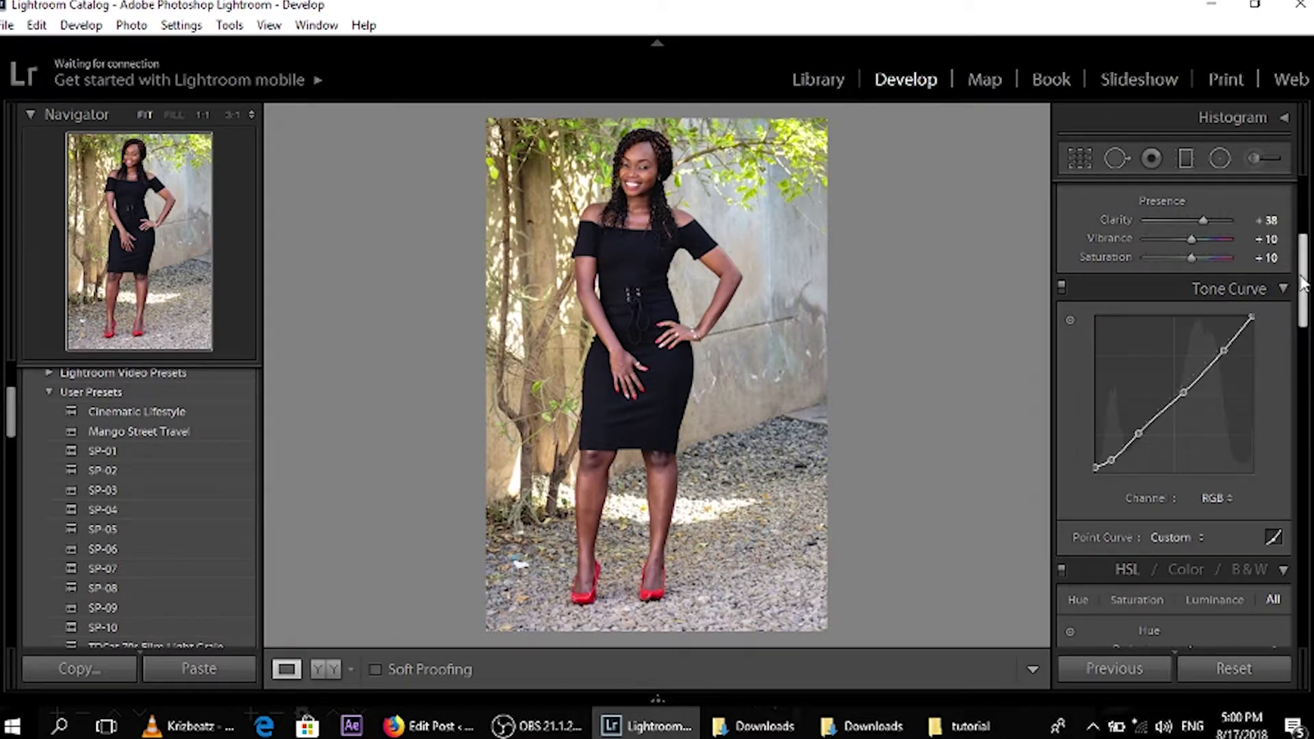
Set the Green hue to +80 in the HSL adjustments, checking the leaves at 1:1.
left_click_drag(1303, 284, 1306, 326)
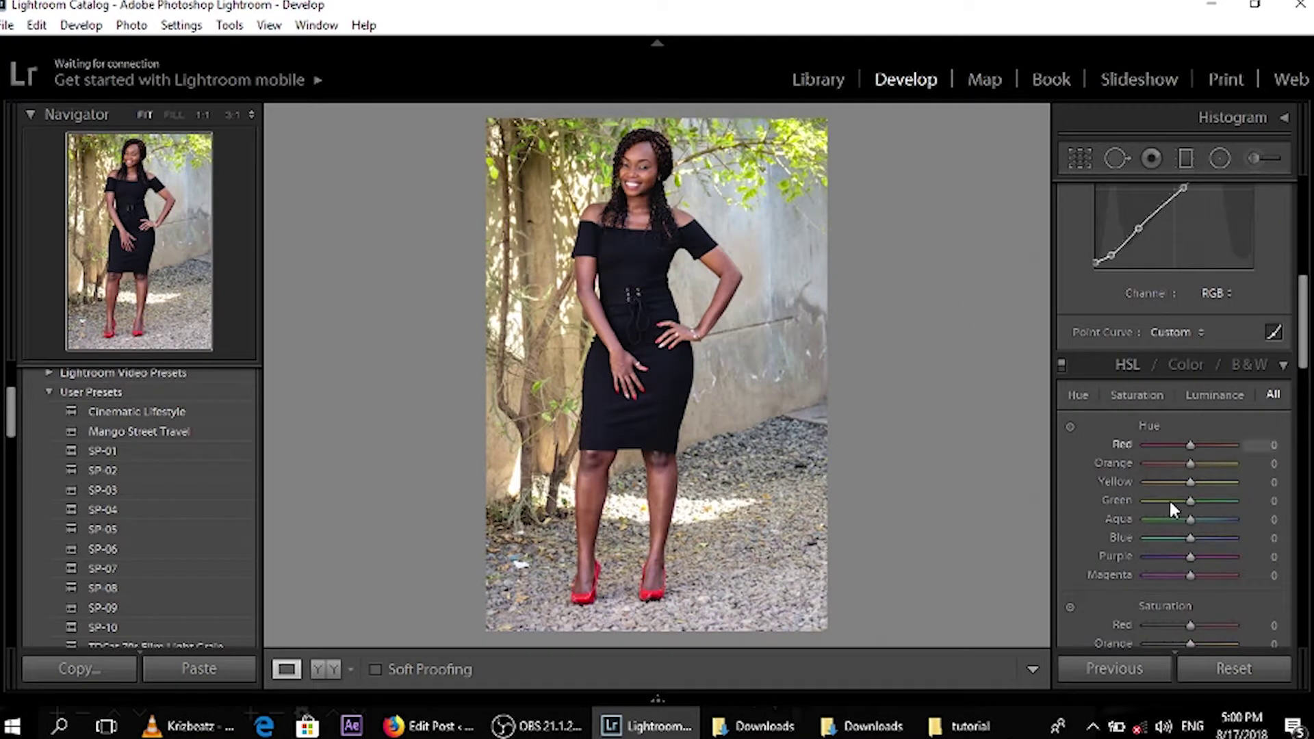
left_click(778, 152)
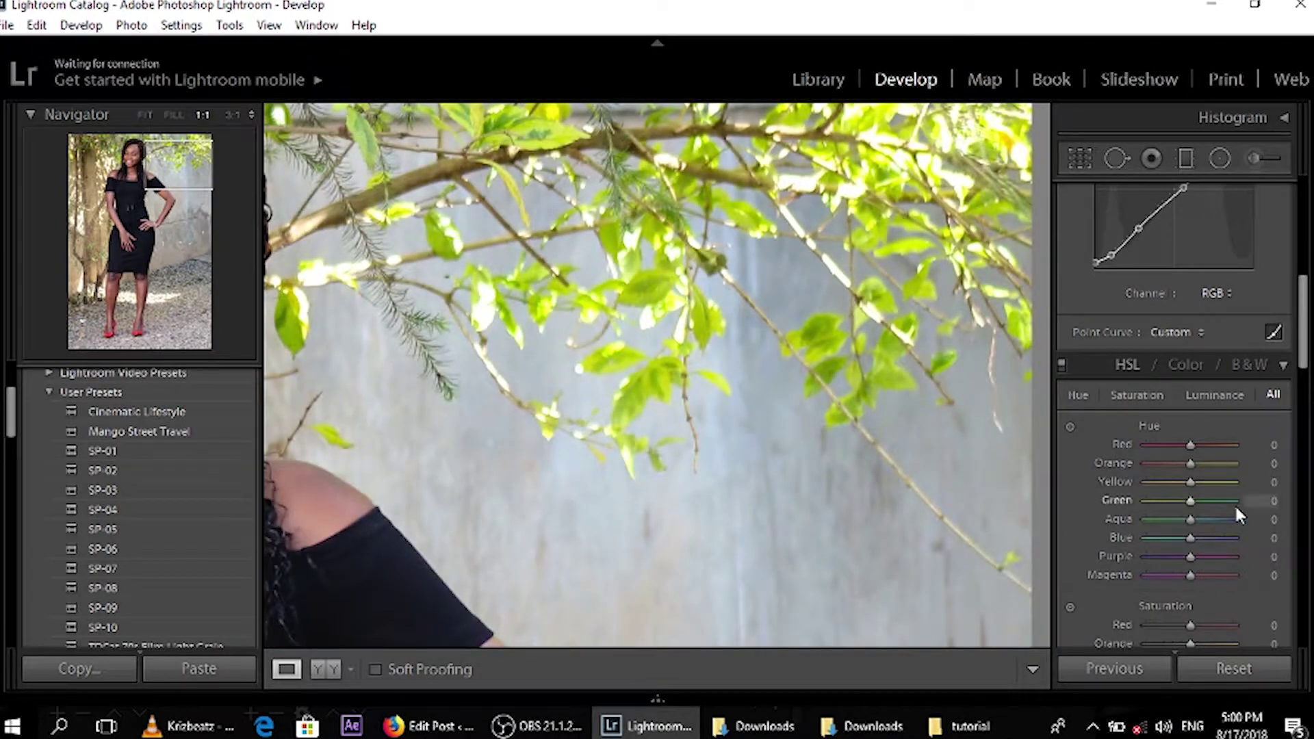
left_click_drag(1202, 501, 1225, 500)
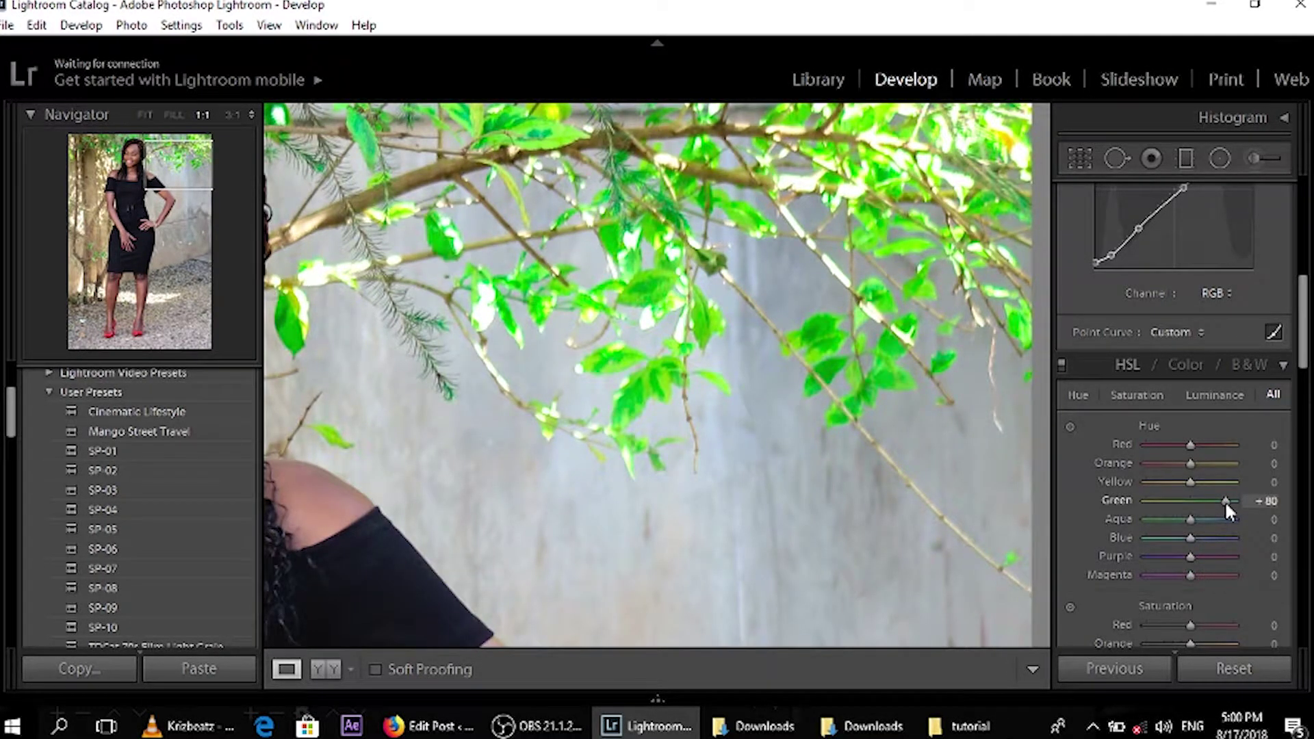
left_click(784, 248)
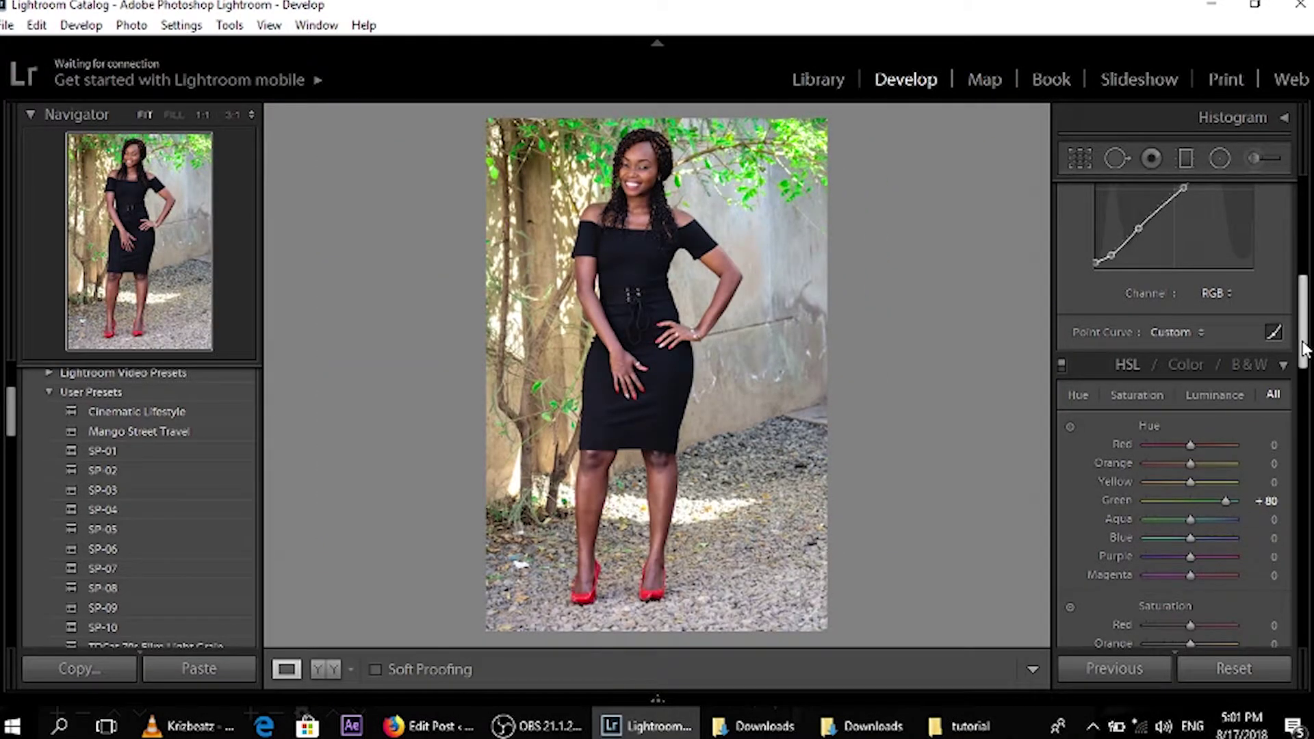
Try the Red hue at +100 in the HSL adjustments and bring it back to -2.
scroll(1304, 349, "down", 1)
left_click_drag(1189, 415, 1235, 417)
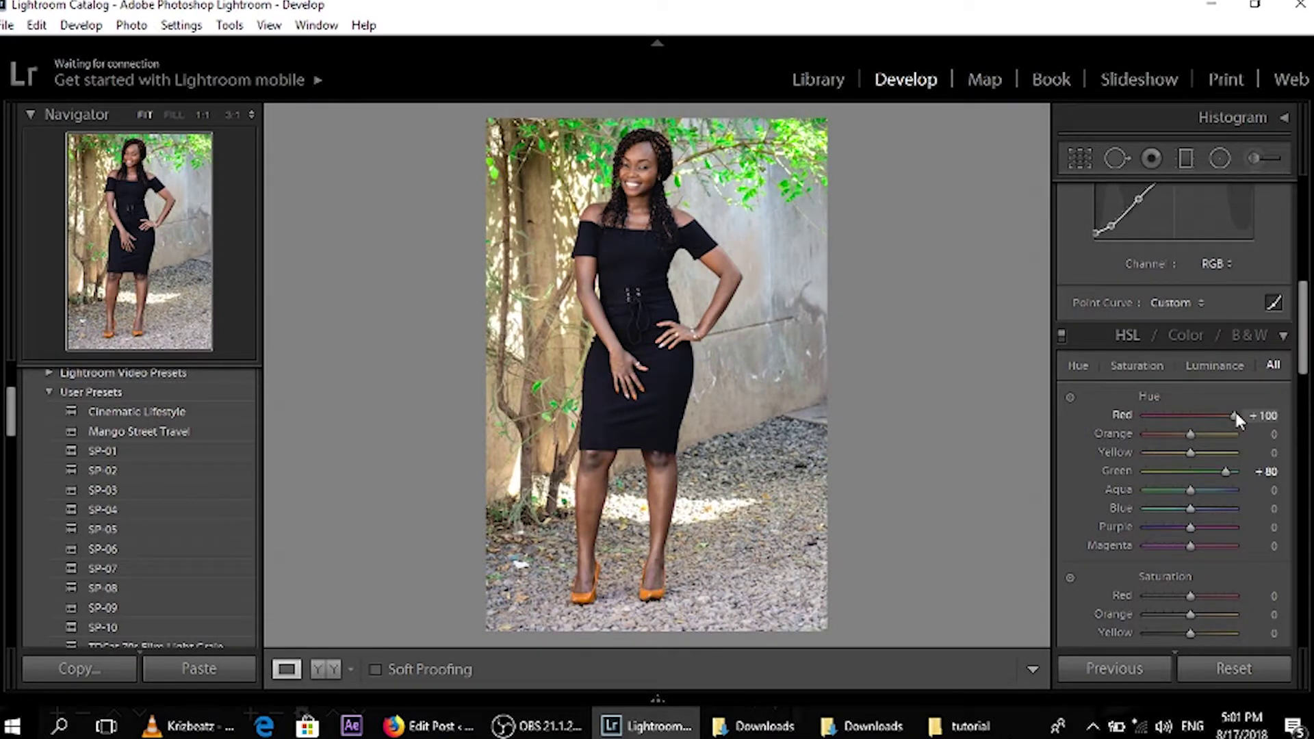
left_click_drag(1235, 415, 1190, 427)
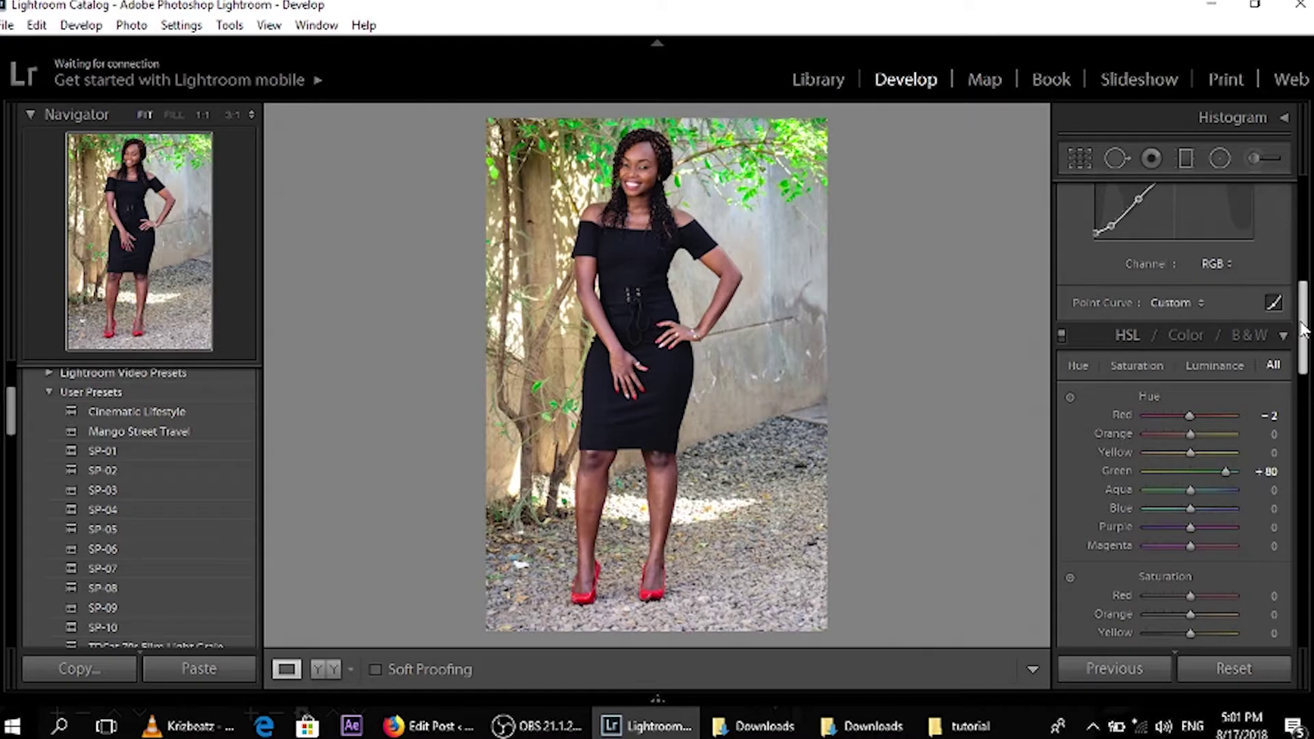
Set the Green saturation to +20 in the HSL adjustments and raise the Red saturation slightly.
left_click_drag(1300, 328, 1300, 379)
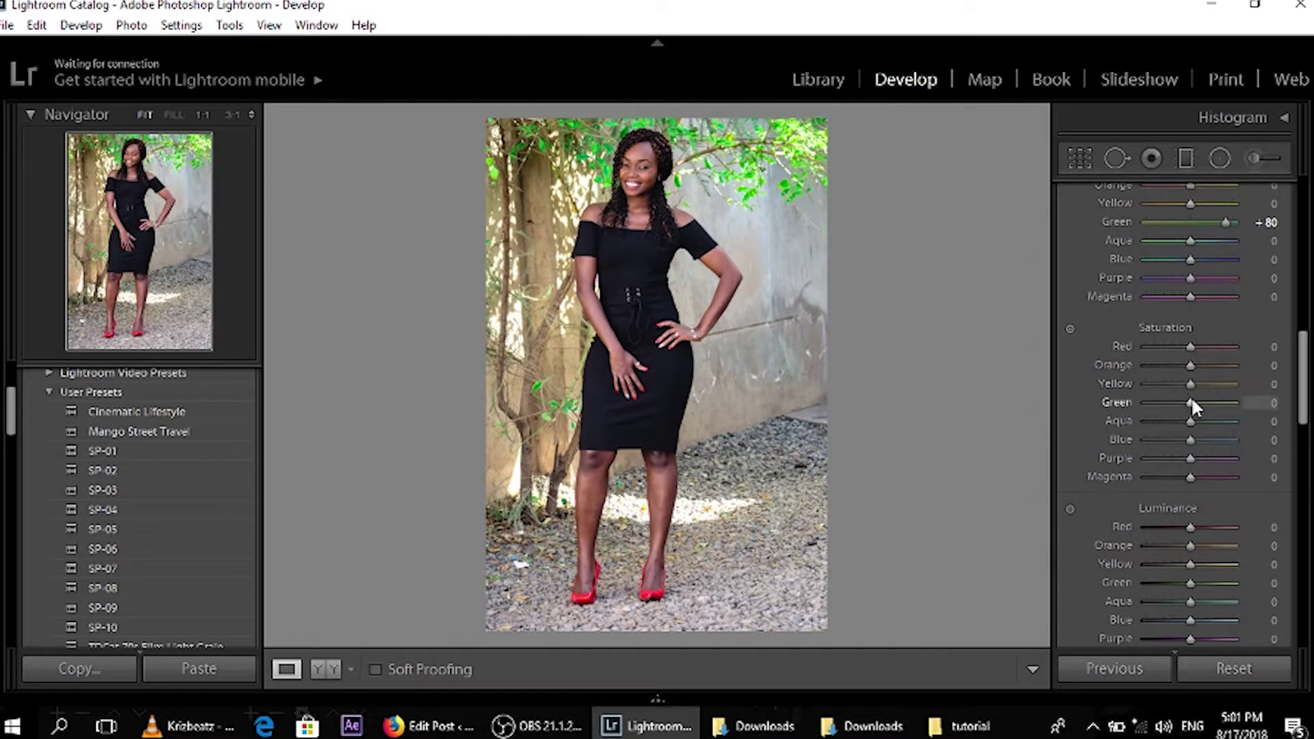
left_click_drag(1191, 399, 1200, 398)
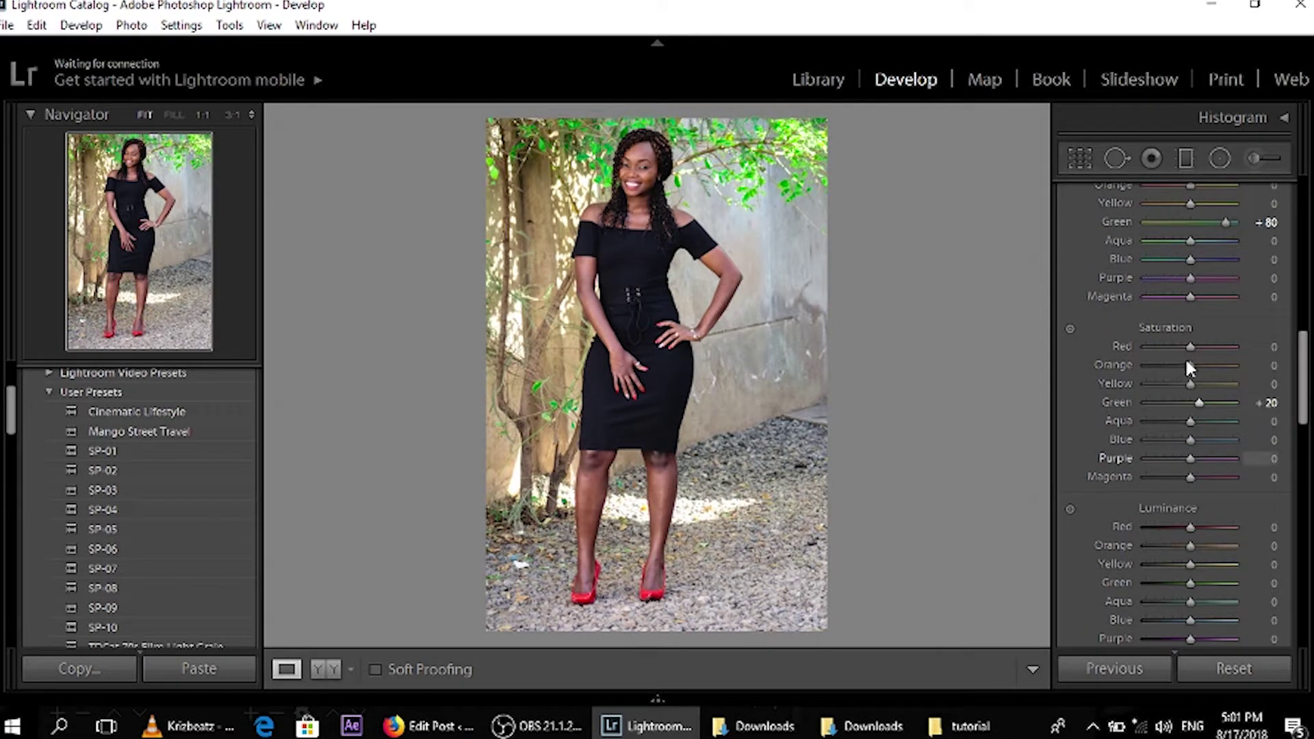
left_click_drag(1193, 346, 1196, 347)
Enable profile corrections and chromatic aberration removal for the lens, and compare the photo before and after side by side.
left_click_drag(1303, 388, 1308, 592)
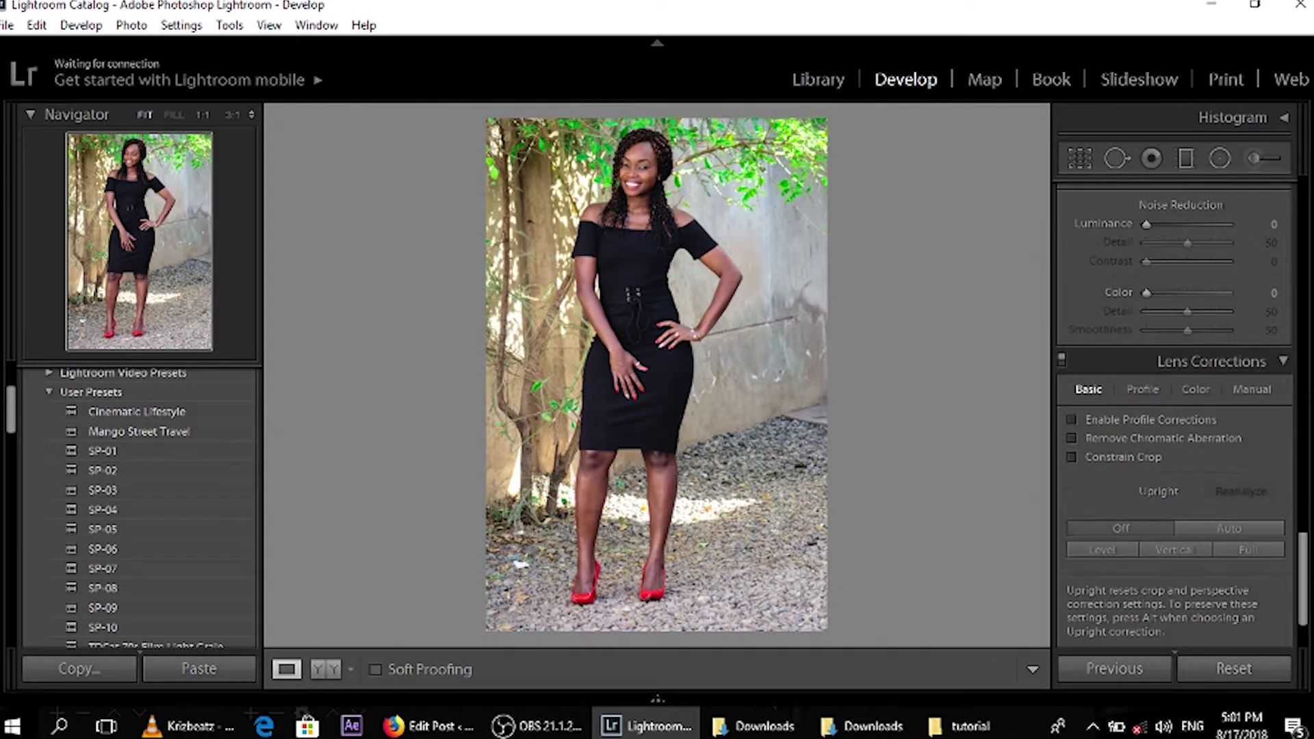
left_click(1071, 438)
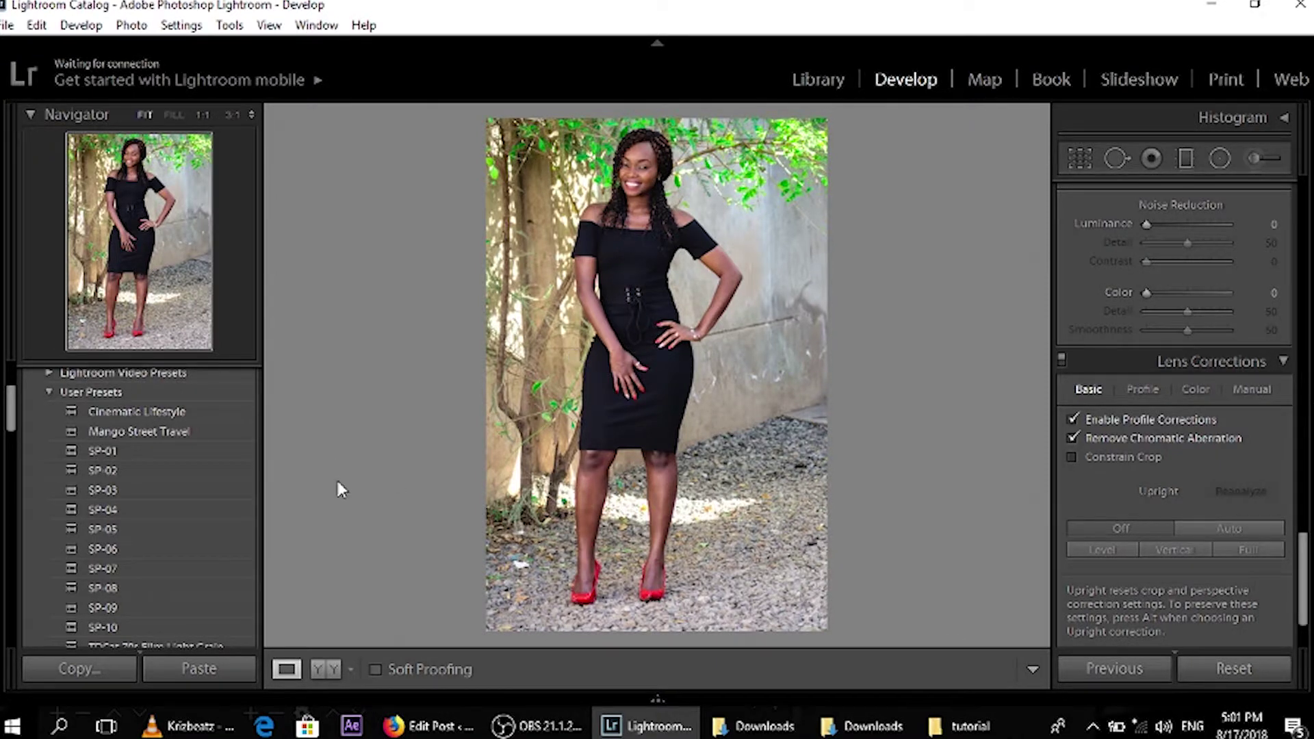
left_click(324, 670)
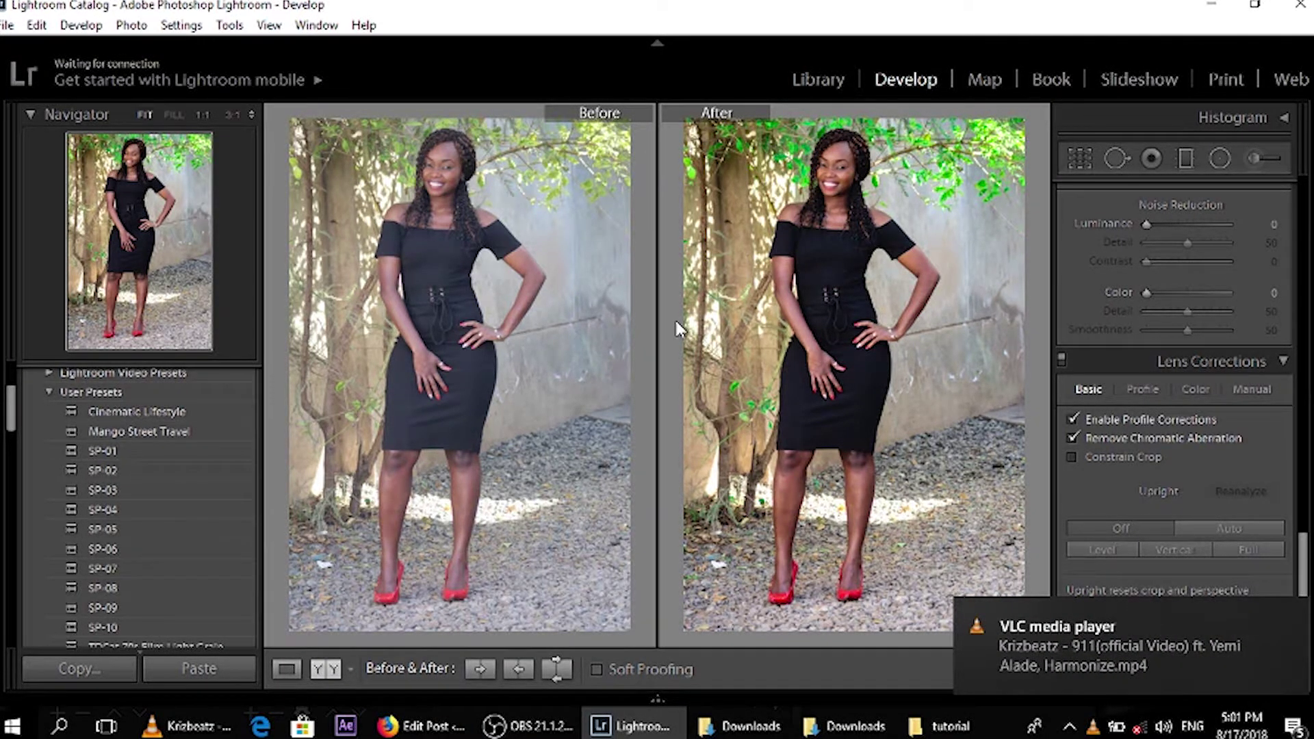
Export the edited photo to the hard drive, into the Untitled Export subfolder of the tutorial folder.
left_click(6, 26)
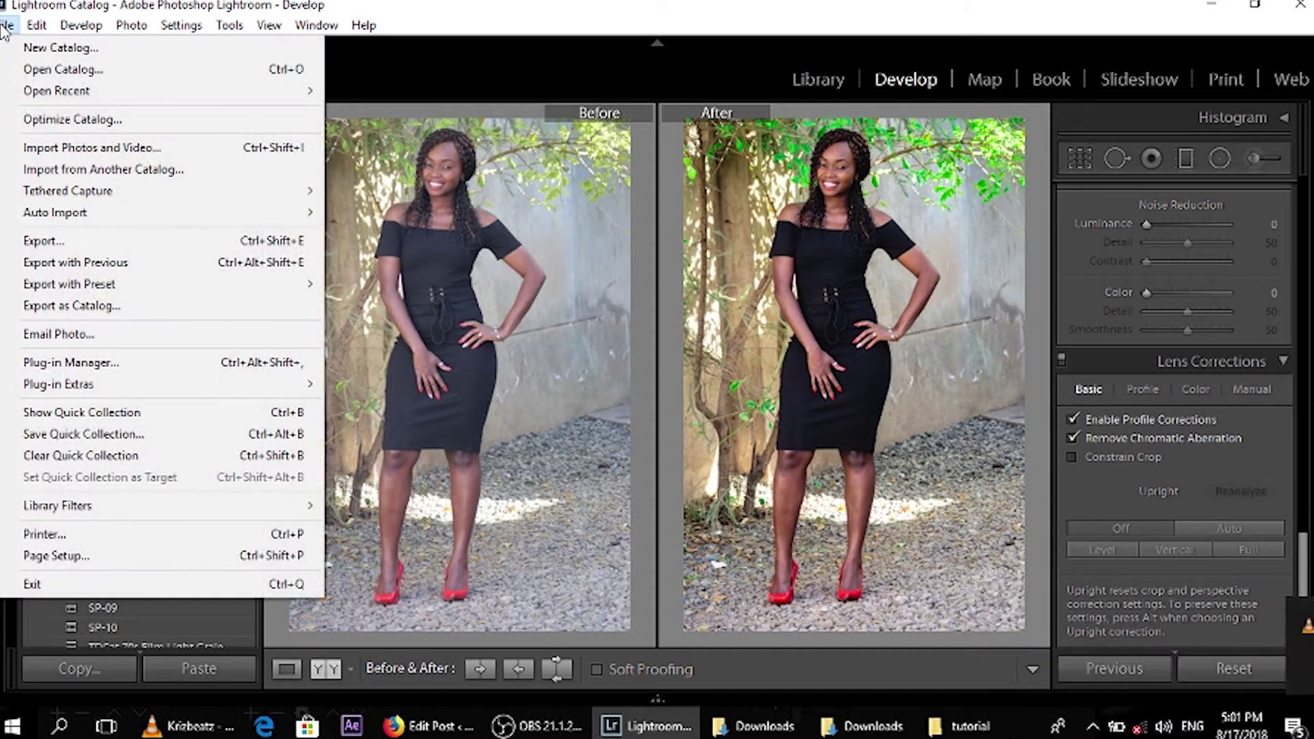
left_click(161, 241)
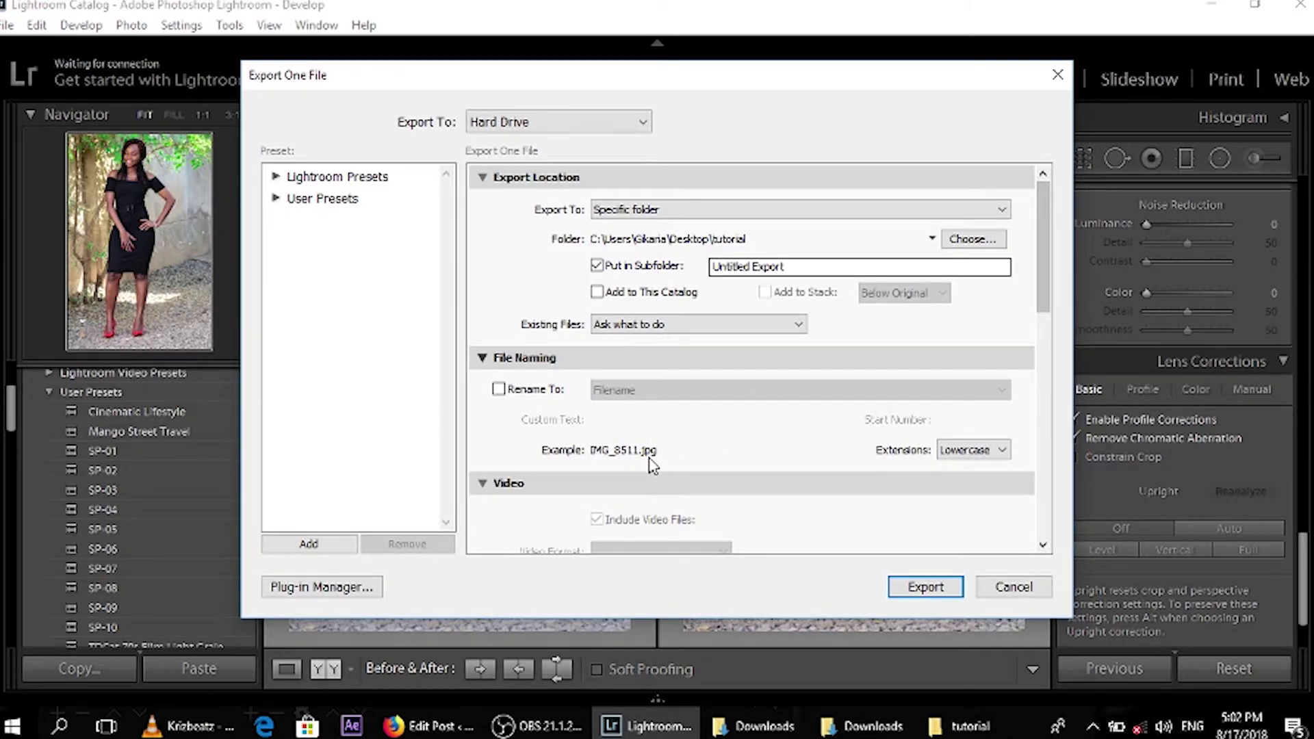
left_click(925, 588)
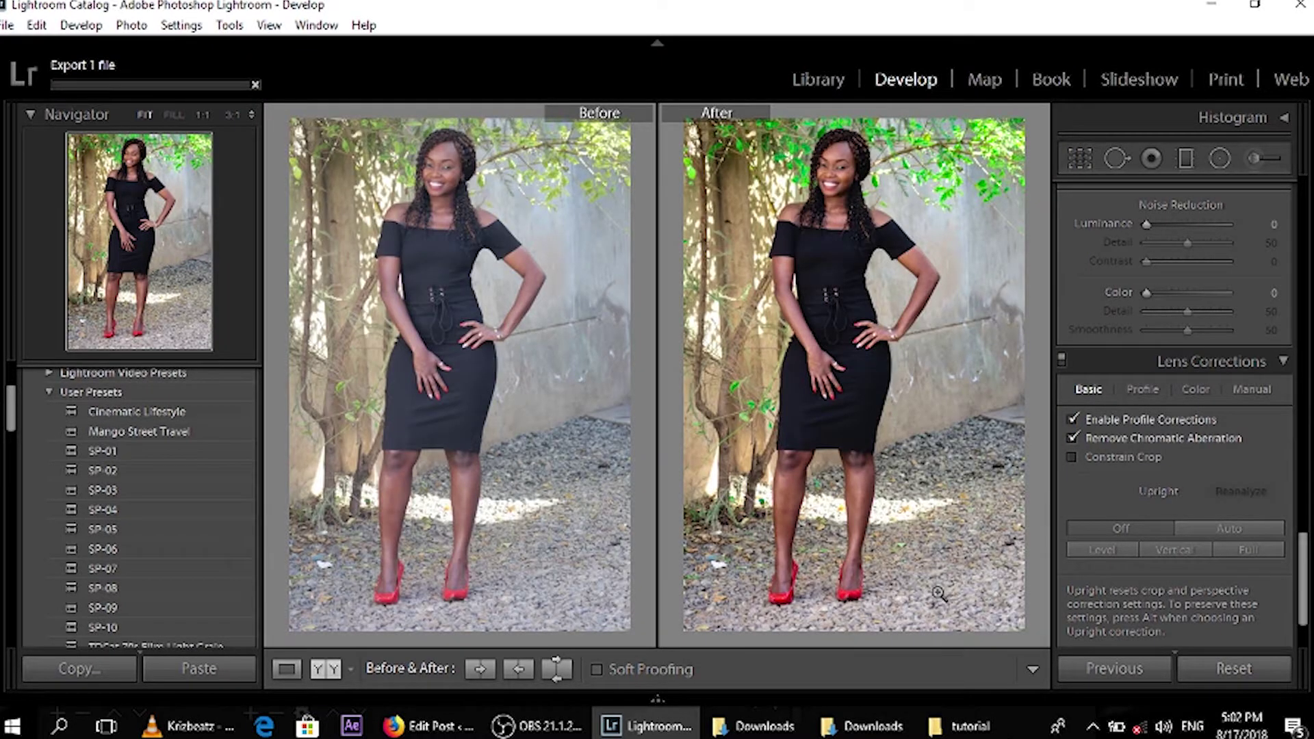
View the exported IMG_8511 from the Untitled Export folder in the Photos app, close it and return to Lightroom.
left_click(962, 726)
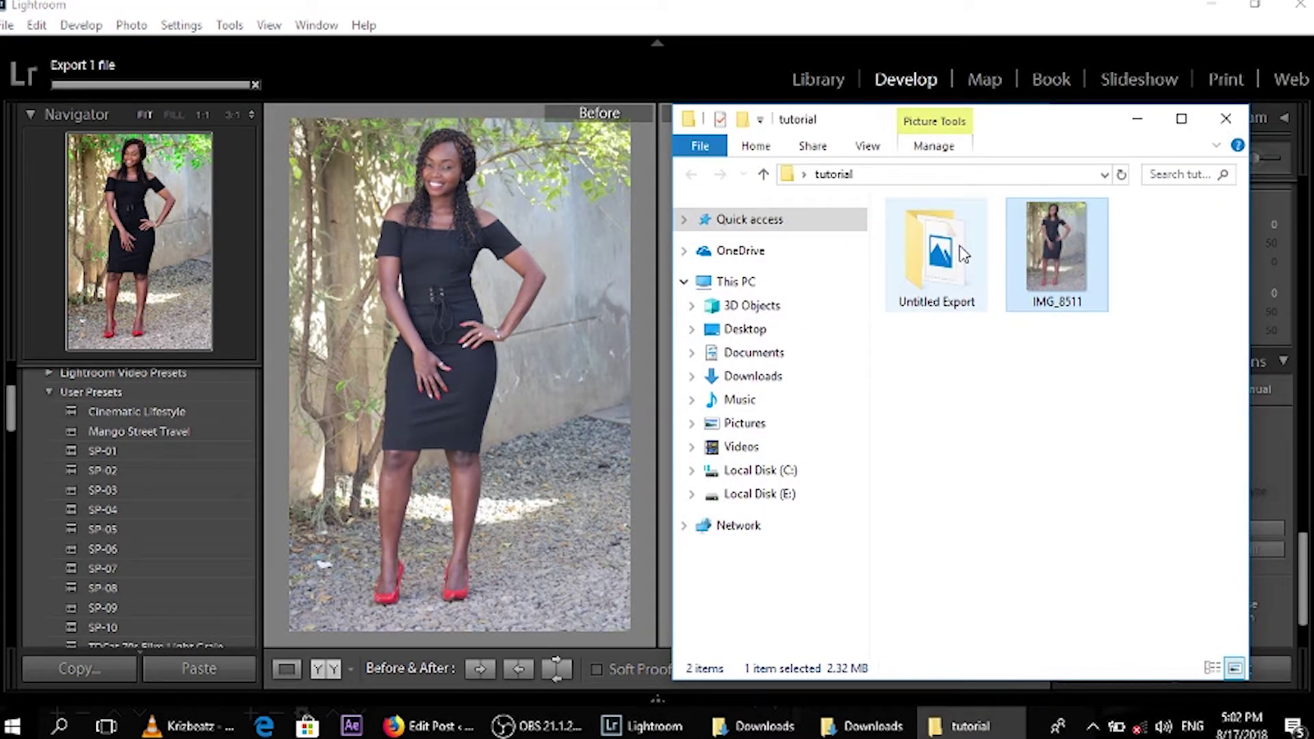
double_click(964, 253)
left_click(955, 235)
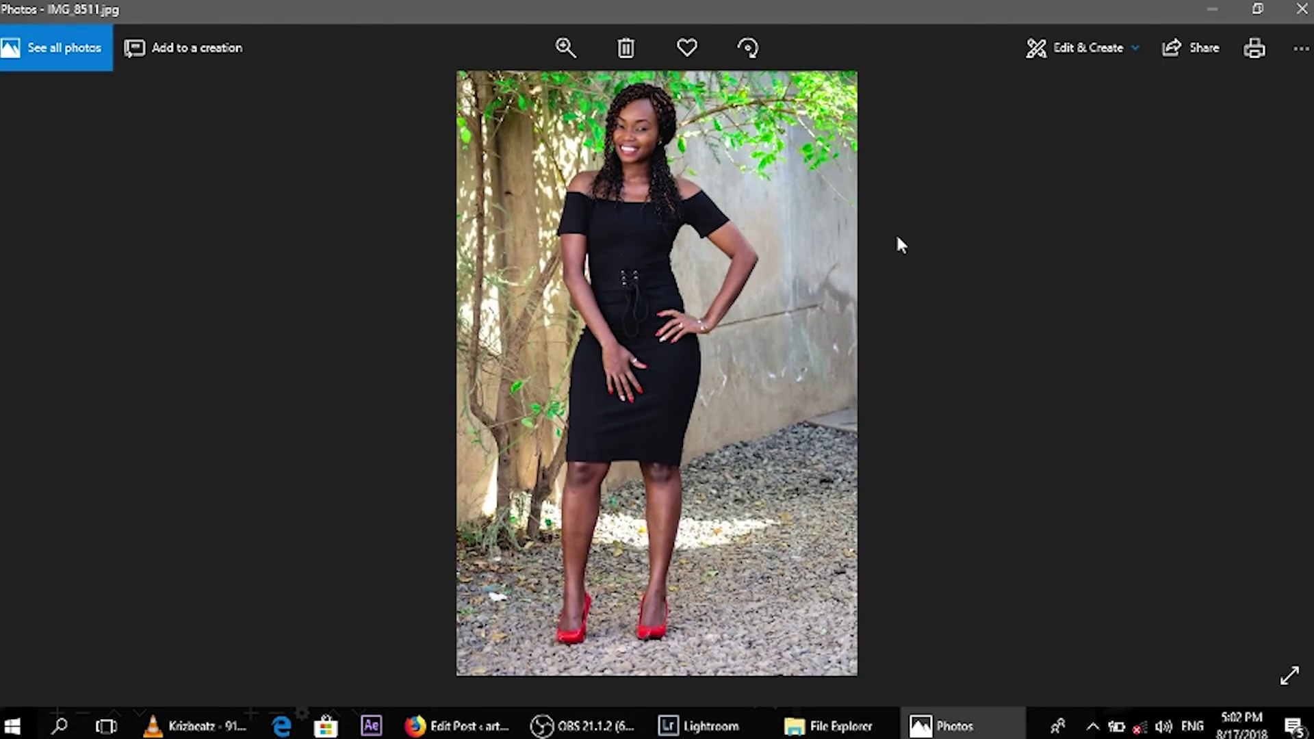
left_click(1302, 8)
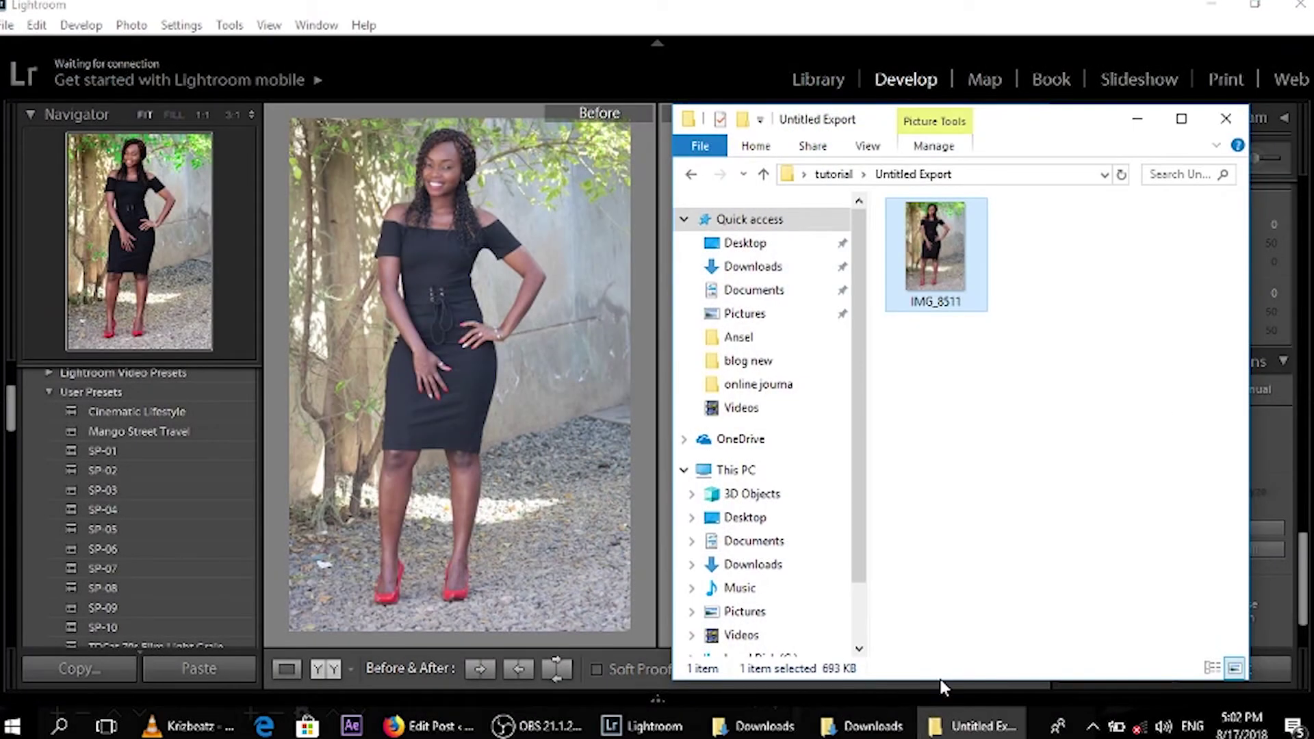
left_click(643, 726)
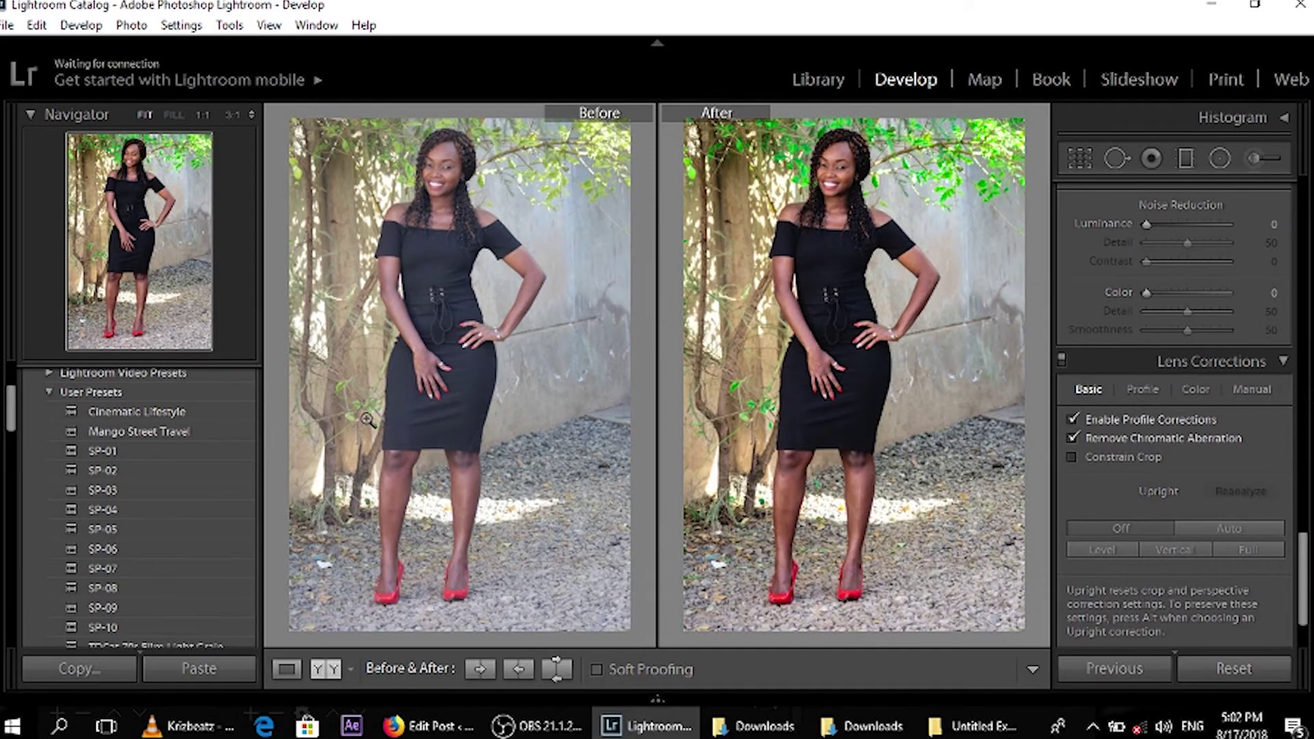